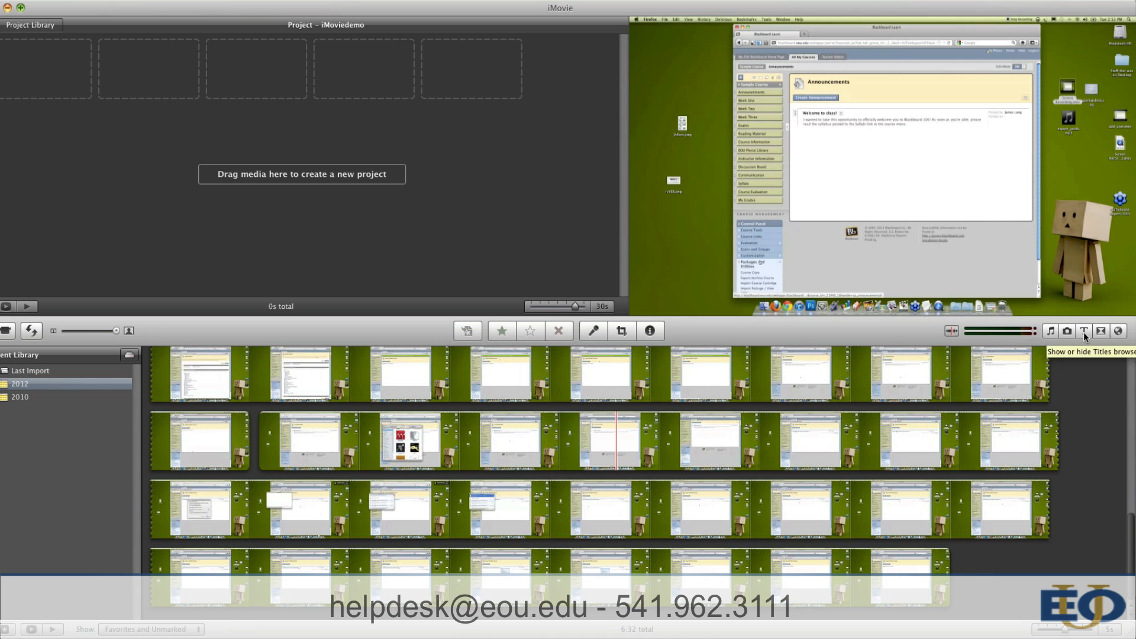
# Step: Show the Titles browser, and in Finder open the imovie demo folder on the Desktop
pyautogui.click(1084, 331)
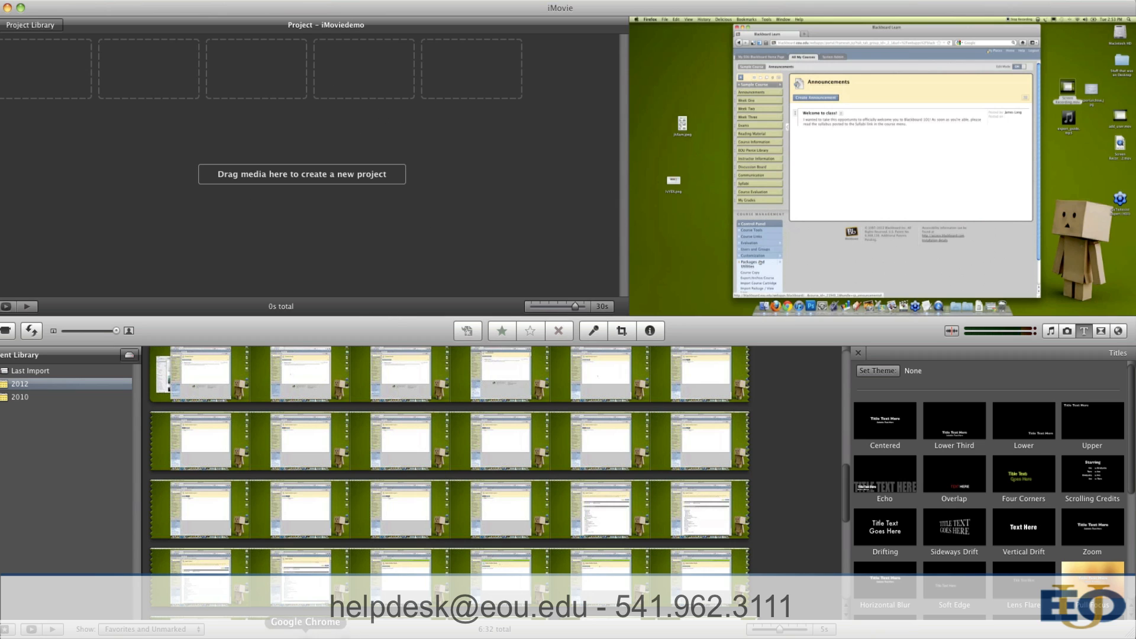
pyautogui.click(279, 637)
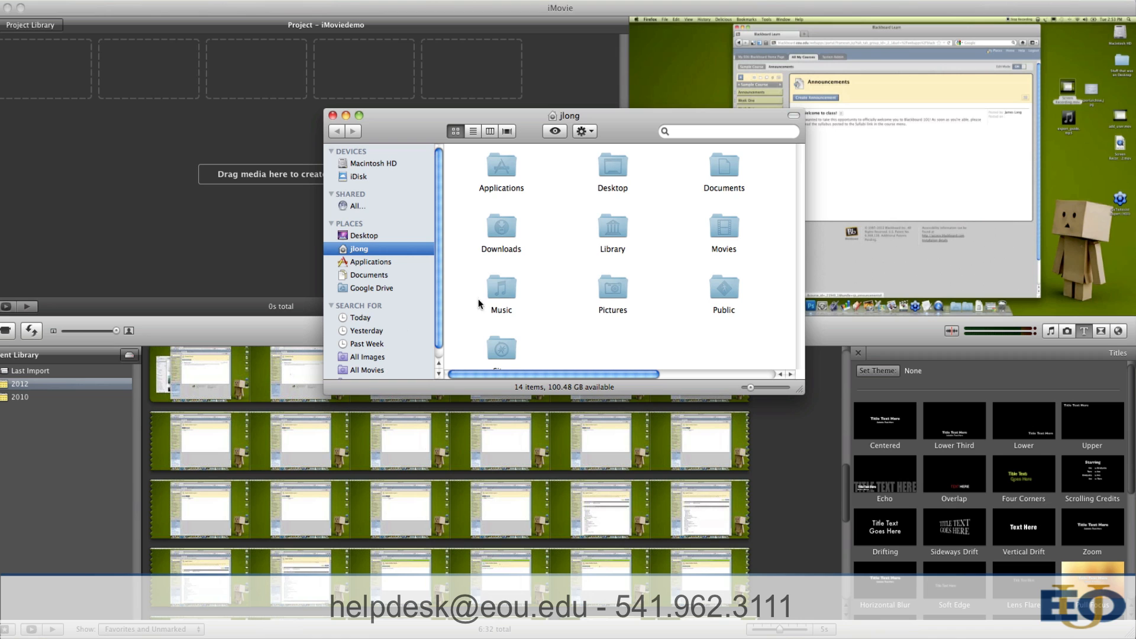
pyautogui.doubleClick(610, 288)
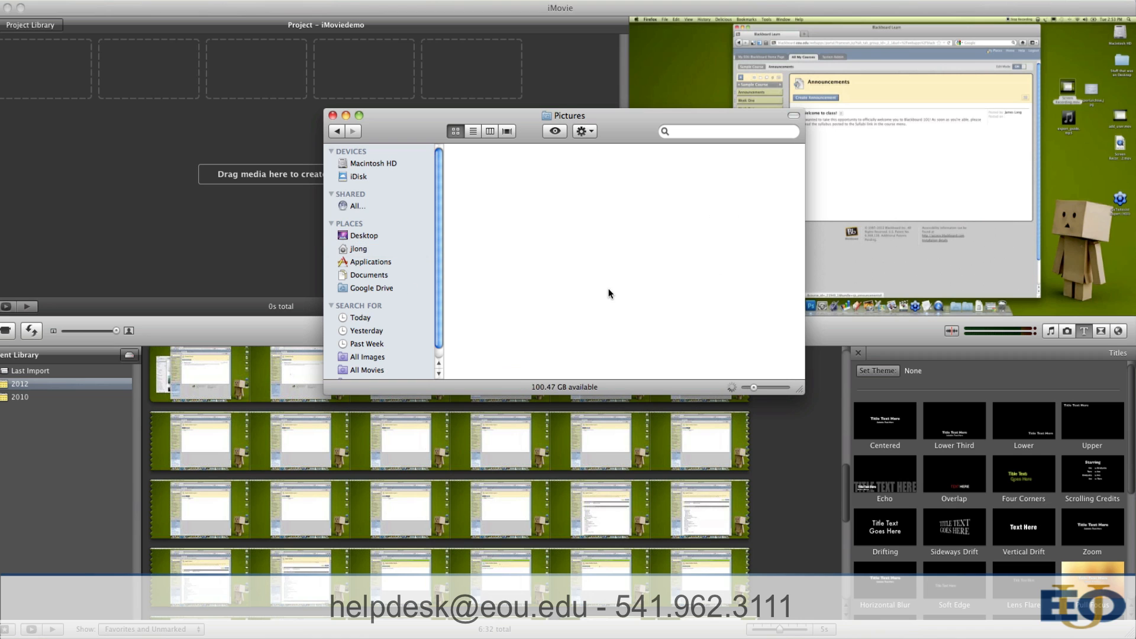
pyautogui.press('super+shift+d')
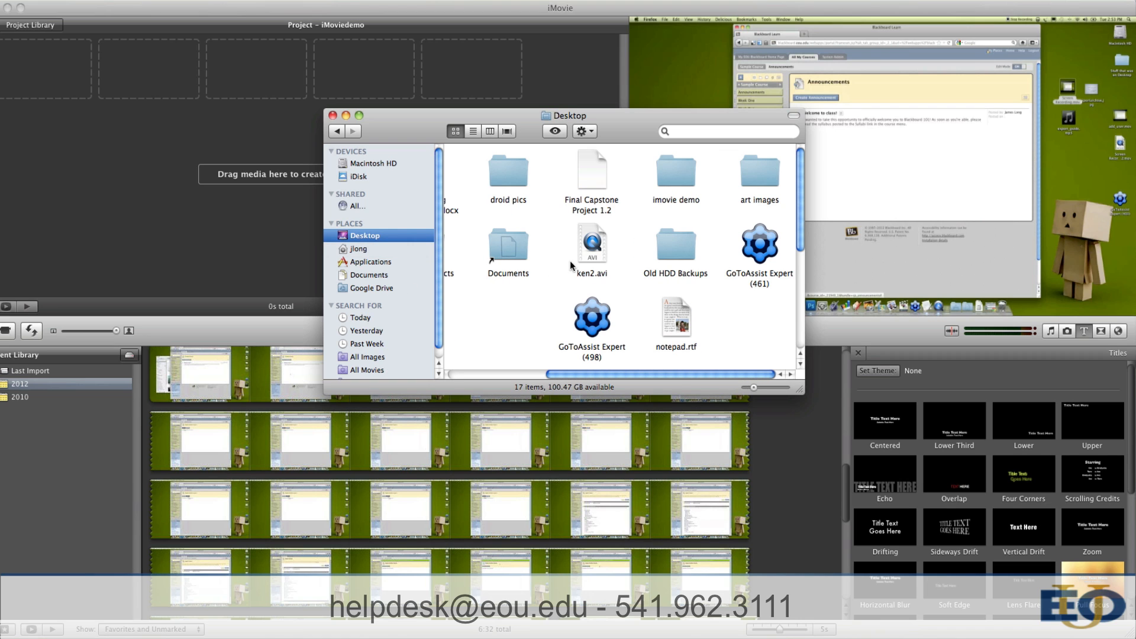
pyautogui.moveTo(676, 375); pyautogui.dragTo(645, 372)
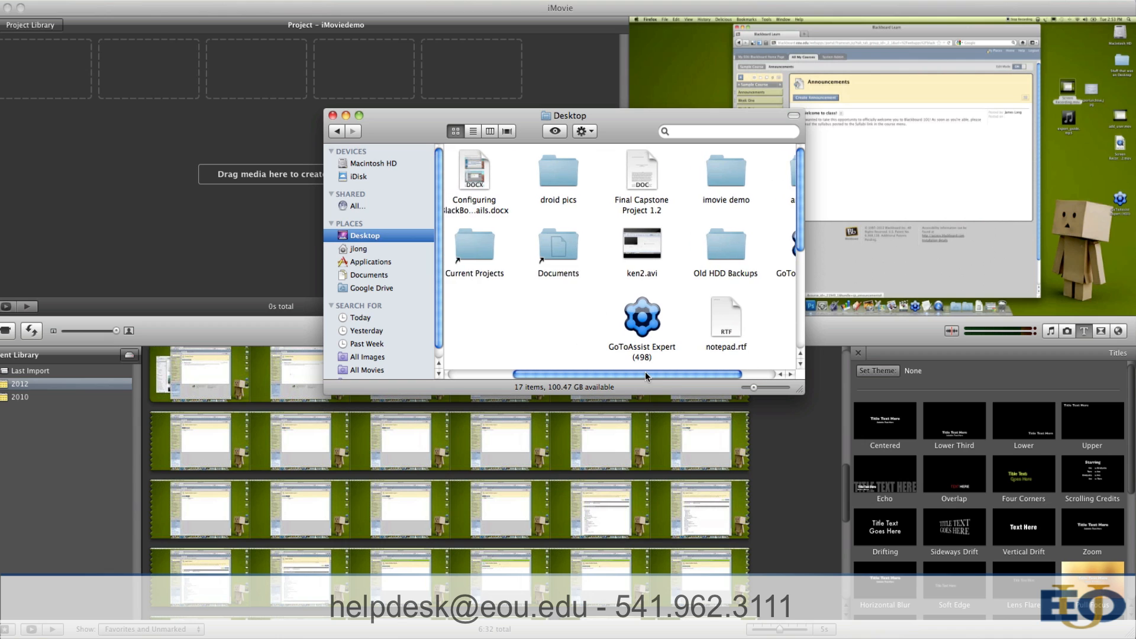
pyautogui.doubleClick(673, 169)
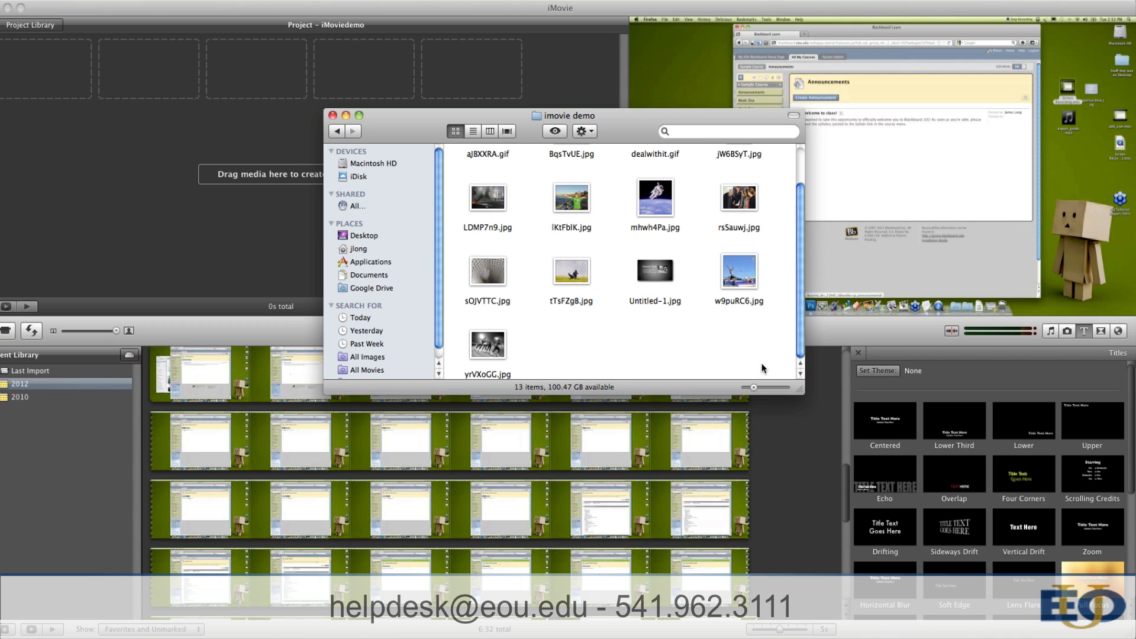
pyautogui.scroll(3, 668, 341)
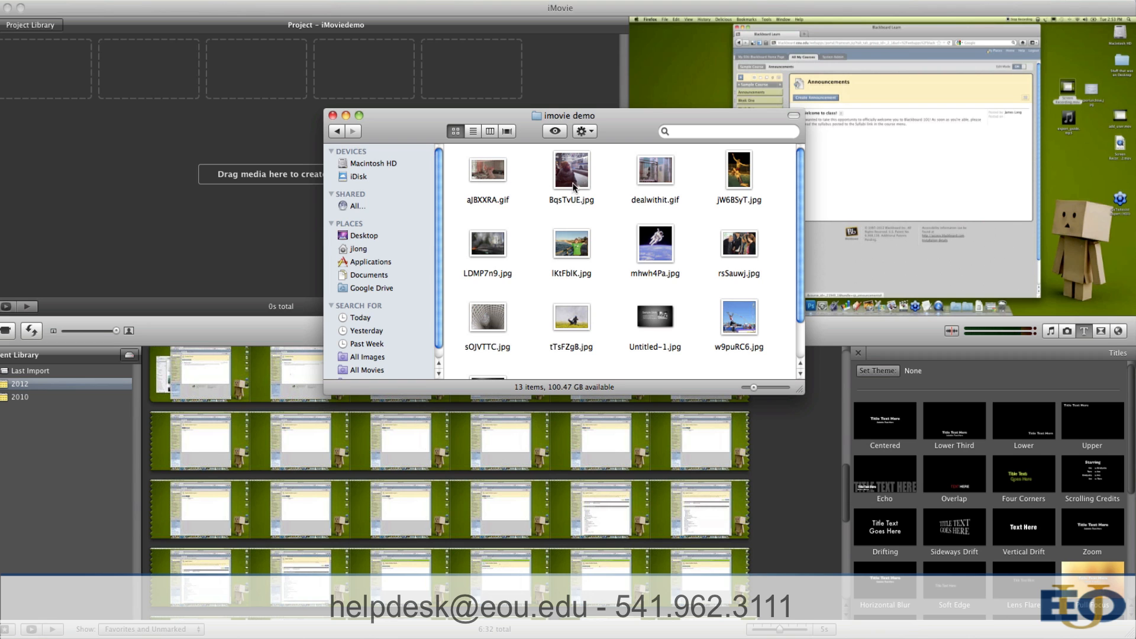
# Step: Add lKtFbIK.jpg, rsSauwj.jpg, w9puRC6.jpg, tTsFZgB.jpg and BqsTvUE.jpg to the iMovie project in that order, and return to iMovie
pyautogui.moveTo(572, 243); pyautogui.dragTo(266, 192)
pyautogui.moveTo(732, 250); pyautogui.dragTo(270, 198)
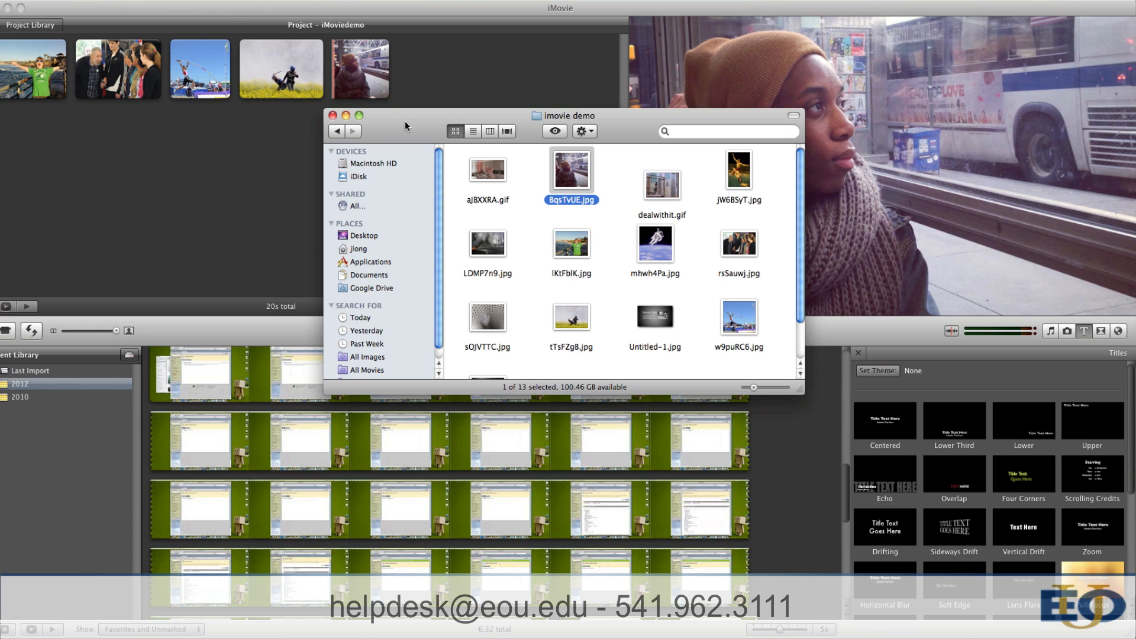
pyautogui.click(432, 9)
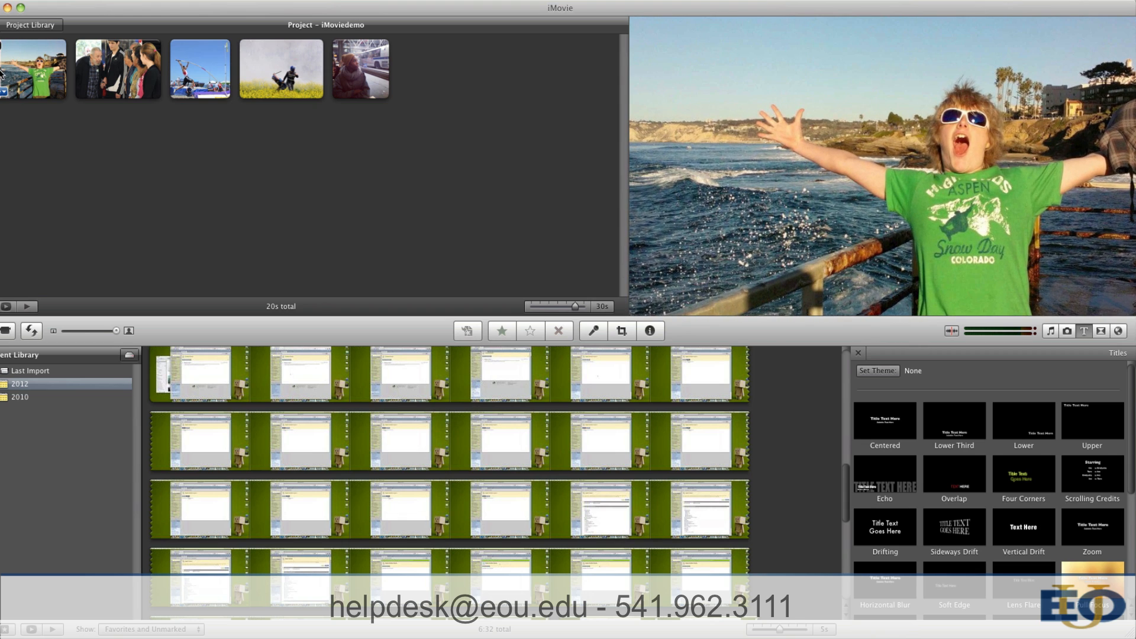
# Step: Set the duration of the project's first clip, the green-shirt photo, to 30 seconds
pyautogui.doubleClick(31, 73)
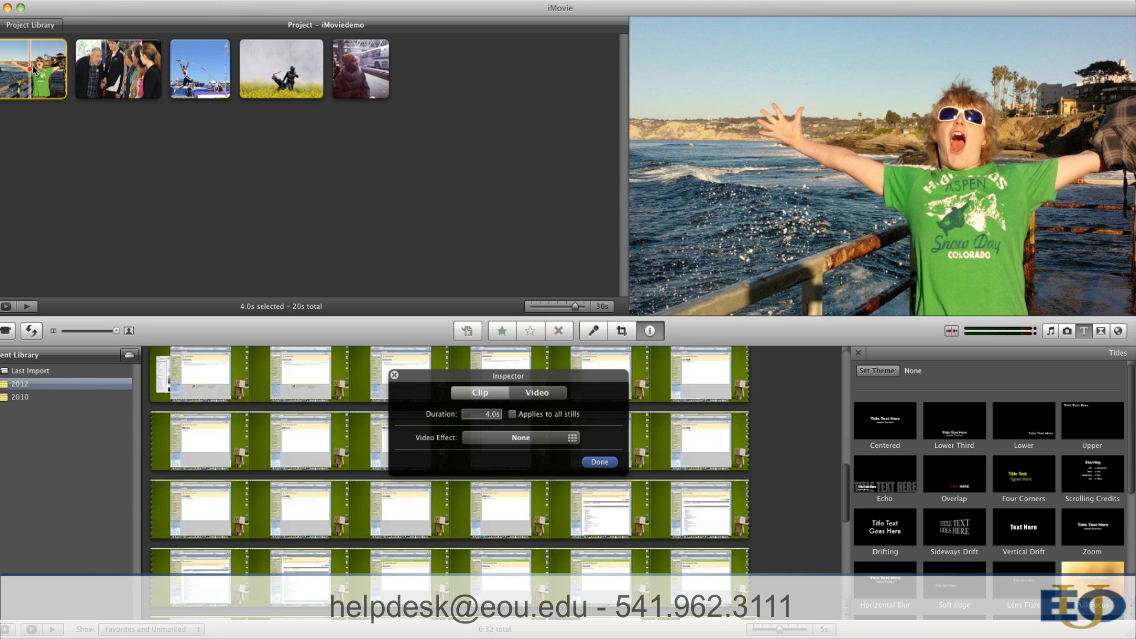
pyautogui.doubleClick(486, 414)
pyautogui.write('5')
pyautogui.write('30')
pyautogui.click(597, 461)
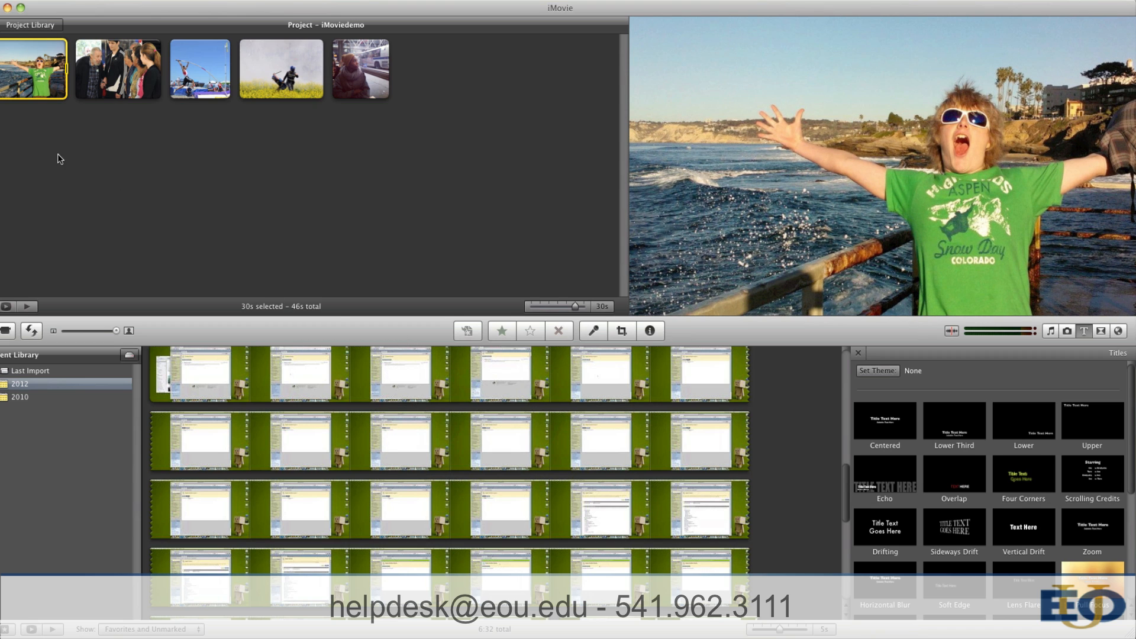
# Step: Set the duration of the second clip, the photo of the group of people, to 45 seconds
pyautogui.doubleClick(112, 72)
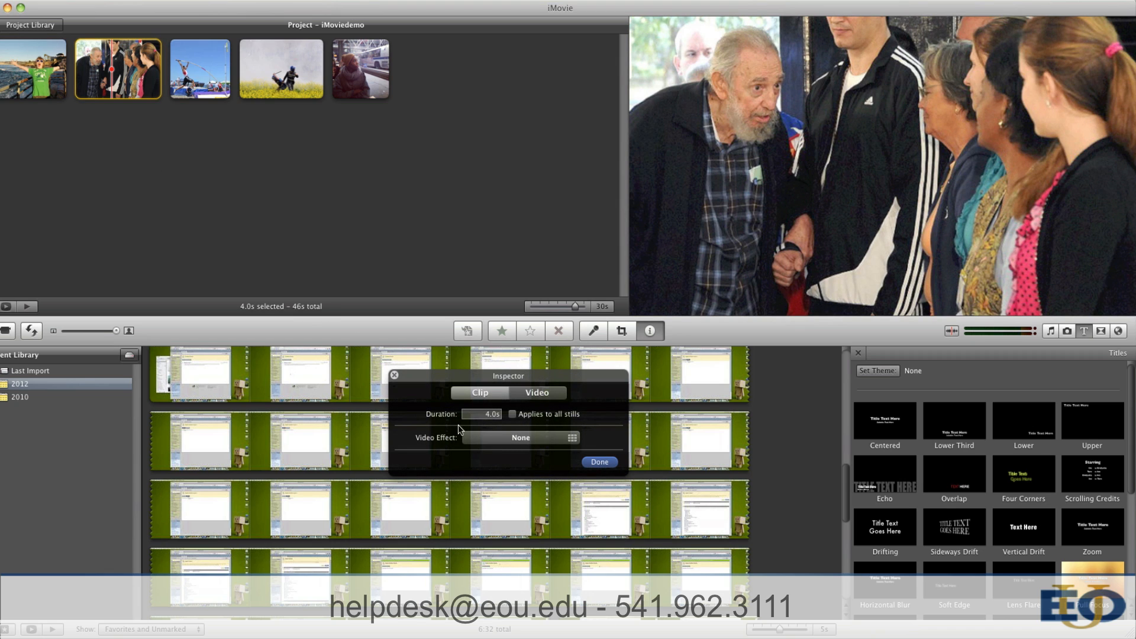
pyautogui.doubleClick(487, 414)
pyautogui.write('45')
pyautogui.click(601, 462)
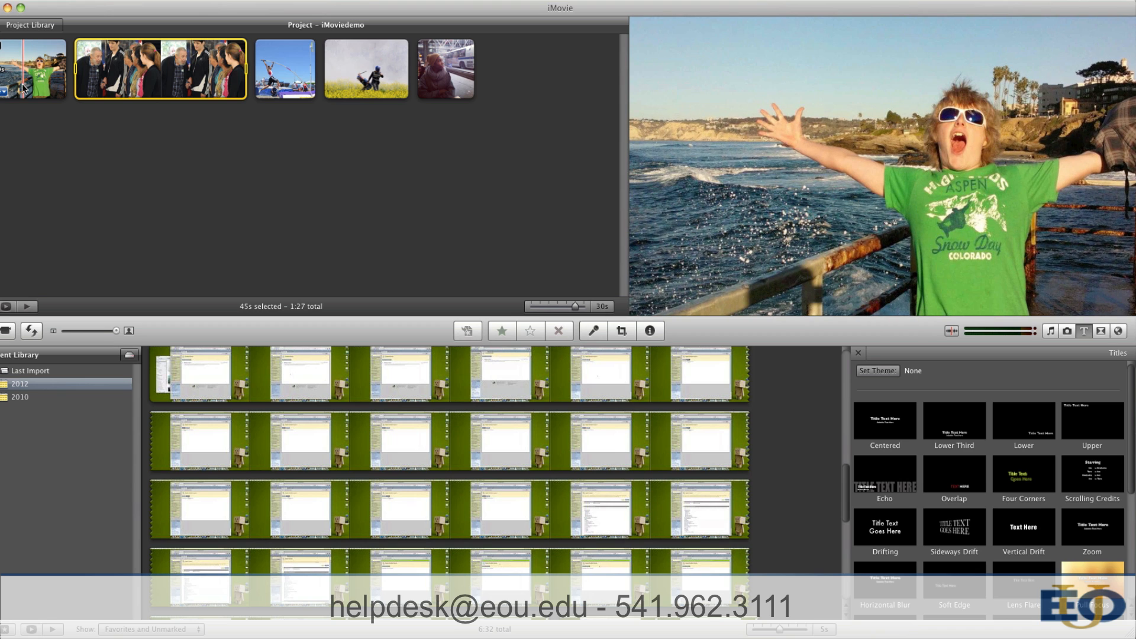
# Step: Add a Centered title to the first clip reading "This is my title!" with the subtitle "This is my subtext!"
pyautogui.click(27, 73)
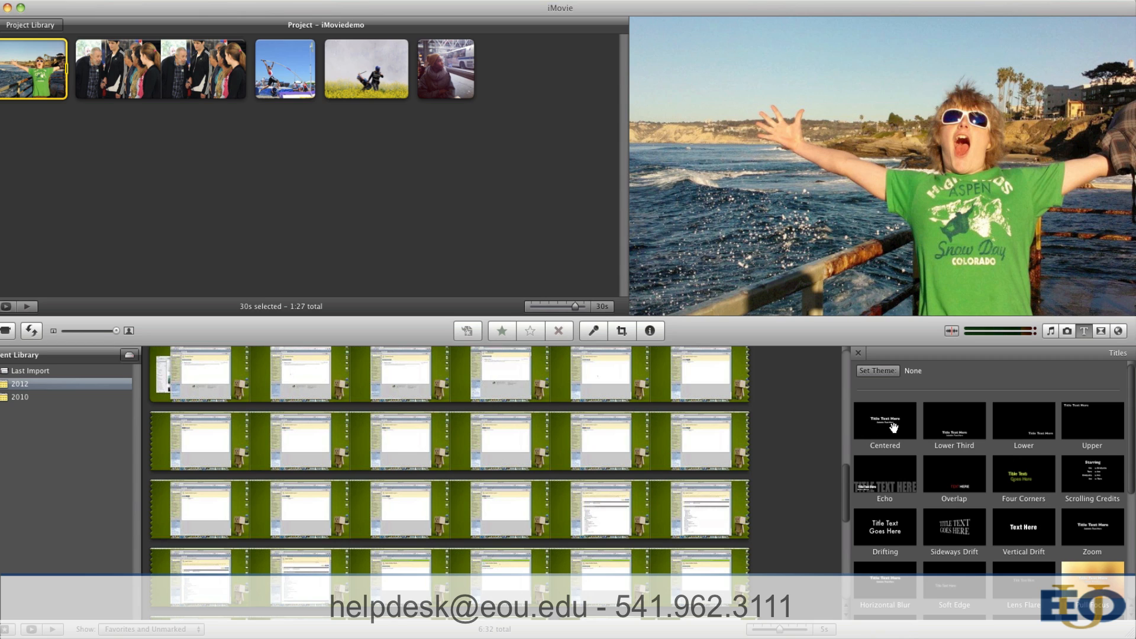
pyautogui.moveTo(895, 427); pyautogui.dragTo(36, 77)
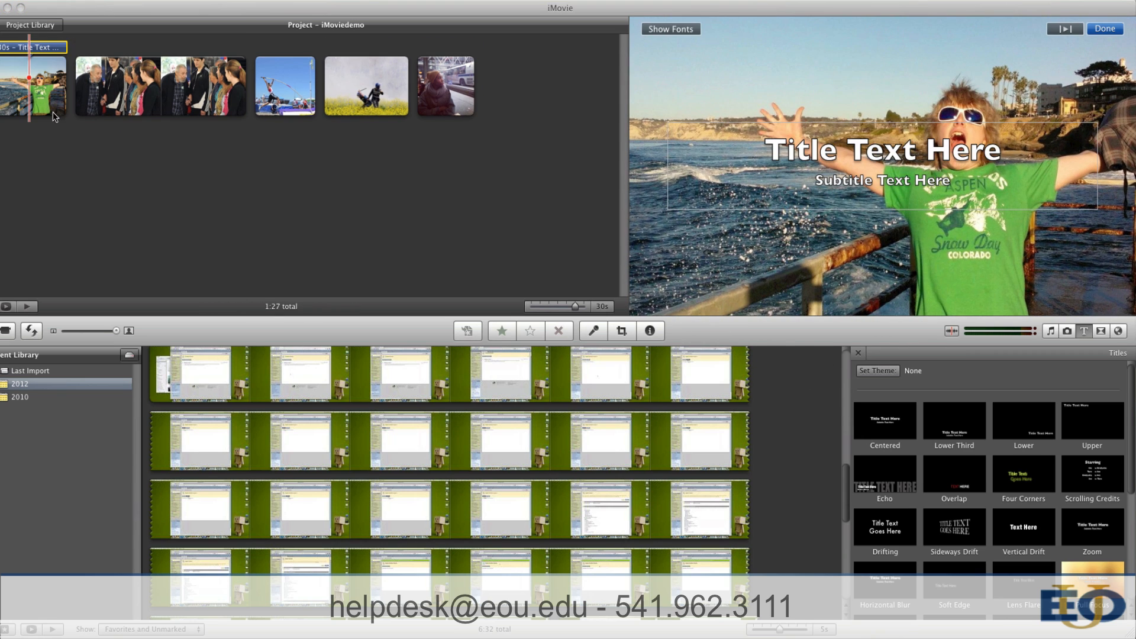
pyautogui.click(881, 166)
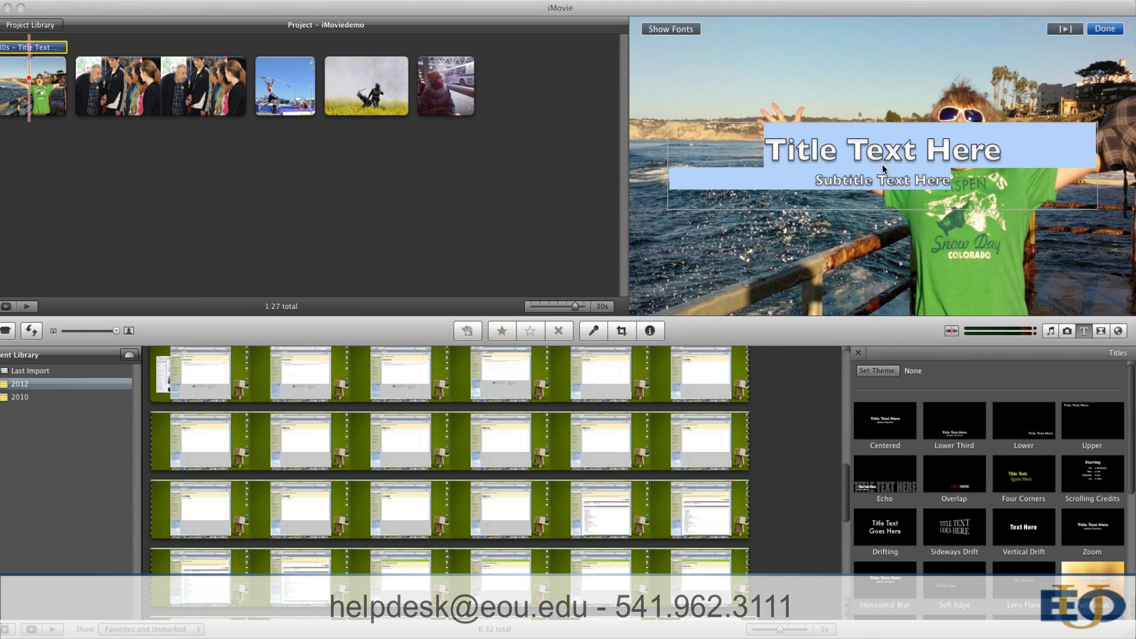
pyautogui.click(881, 166)
pyautogui.moveTo(766, 148); pyautogui.dragTo(999, 155)
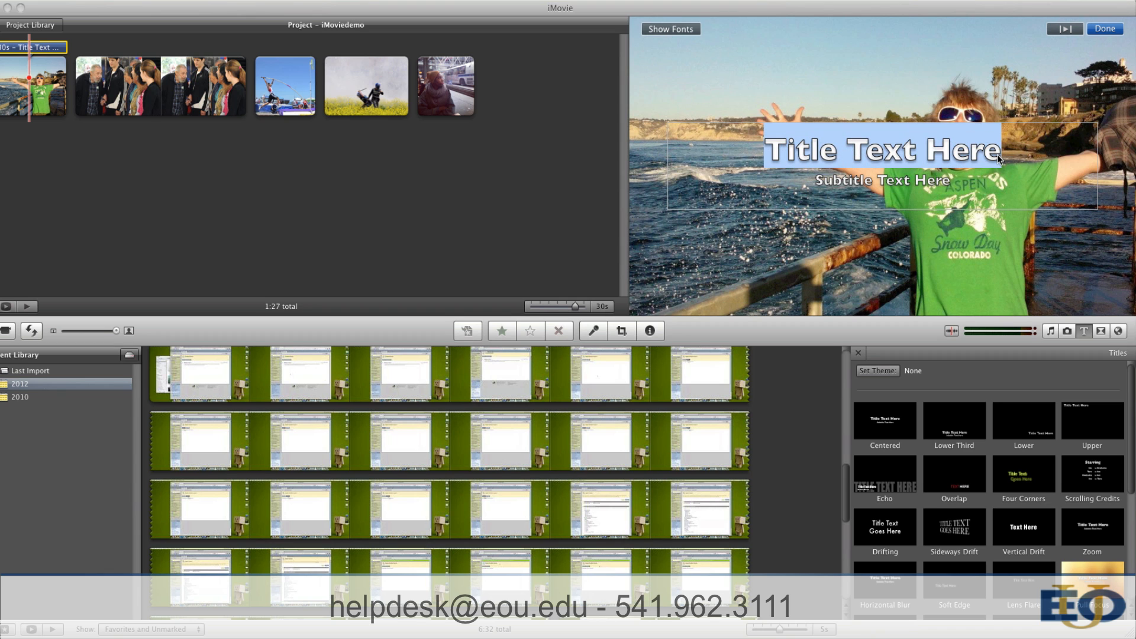
pyautogui.write('This is my title!')
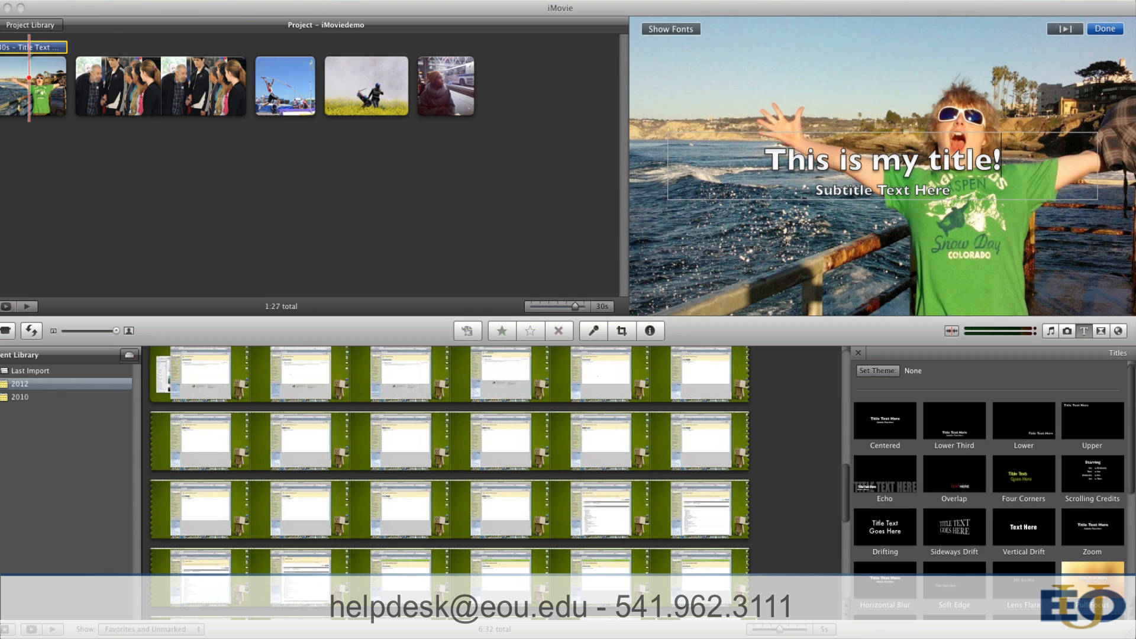
# Step: Add an Upper title over the whole second clip
pyautogui.click(119, 80)
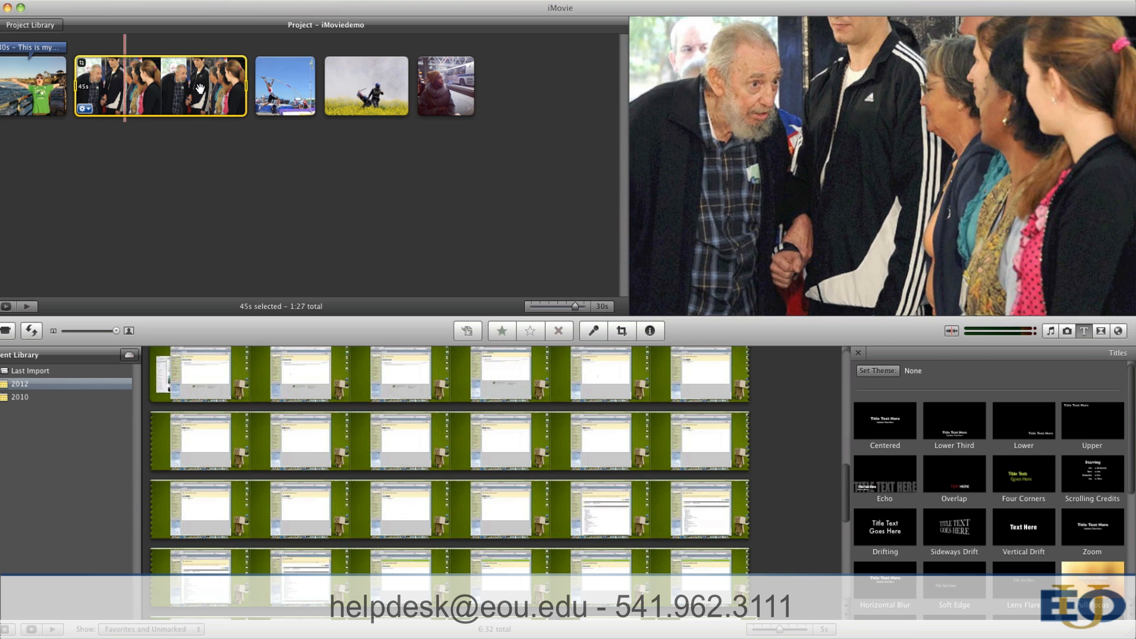
pyautogui.moveTo(1092, 421); pyautogui.dragTo(1036, 386)
pyautogui.moveTo(554, 177); pyautogui.dragTo(140, 73)
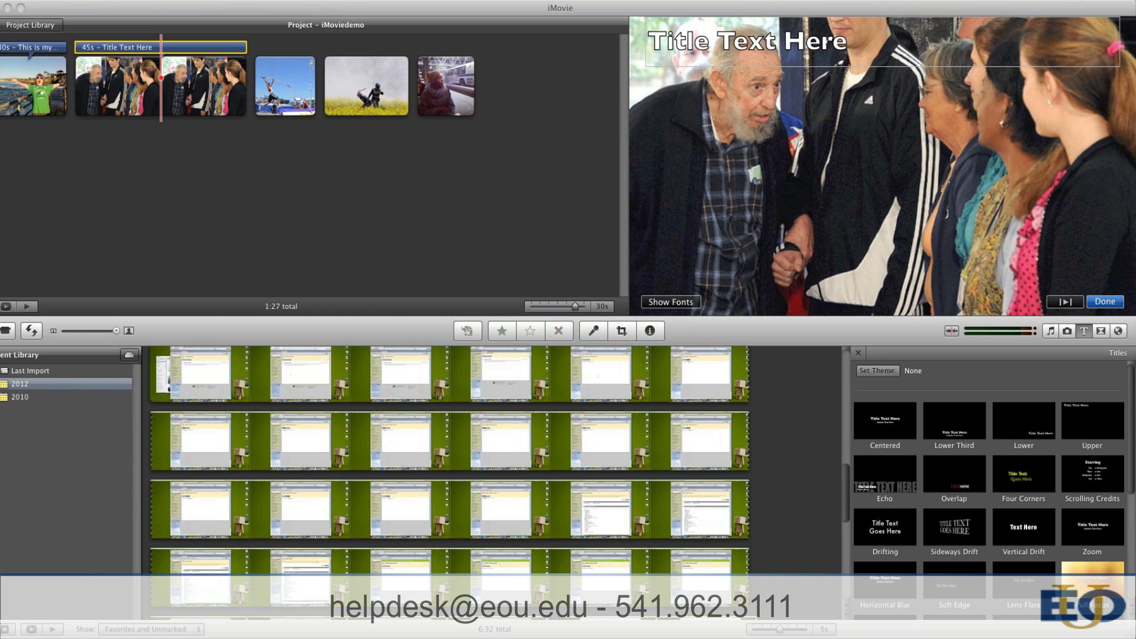
# Step: Replace the second clip's title with "Text text text" followed by the lines "- point 1", "- point 2" and "- point 3"
pyautogui.tripleClick(853, 48)
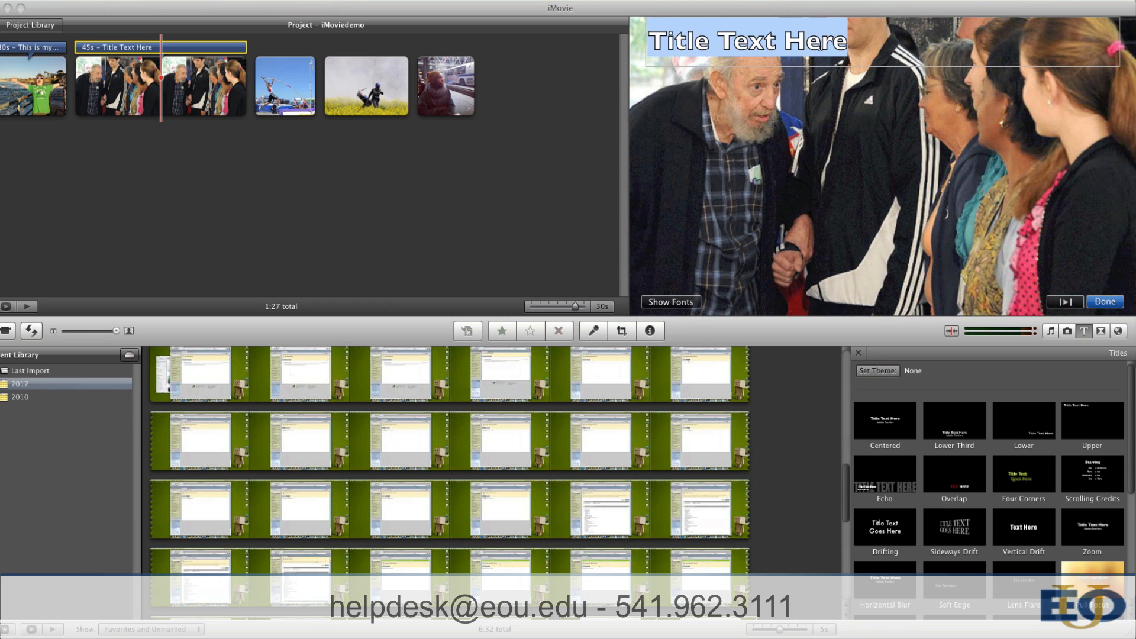
pyautogui.write('Te')
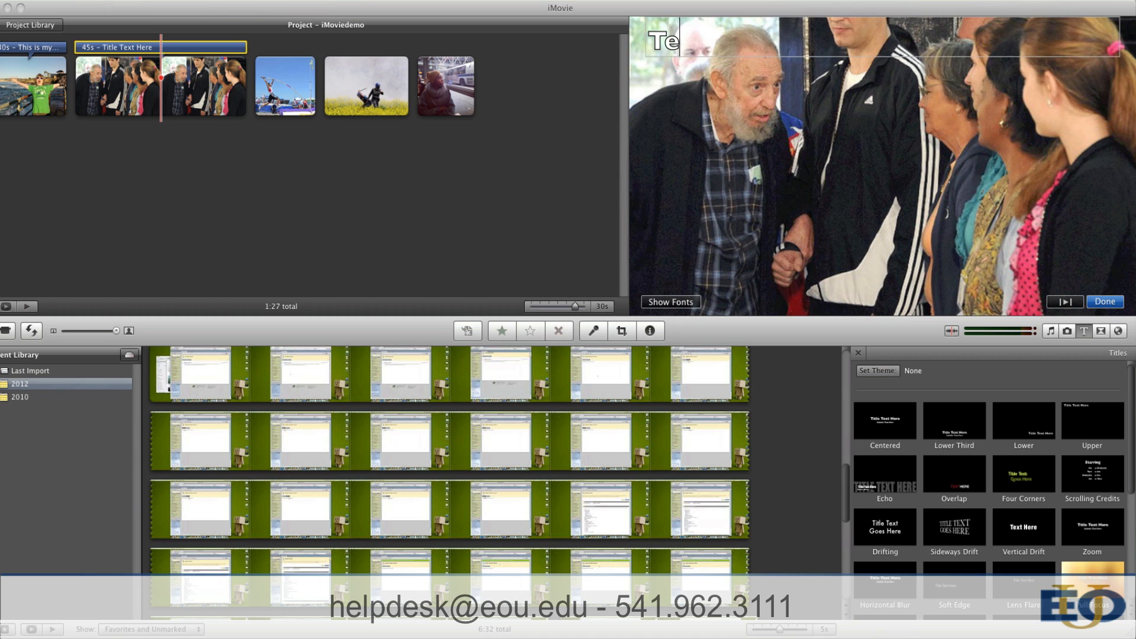
pyautogui.write('xt text text')
pyautogui.press('Return')
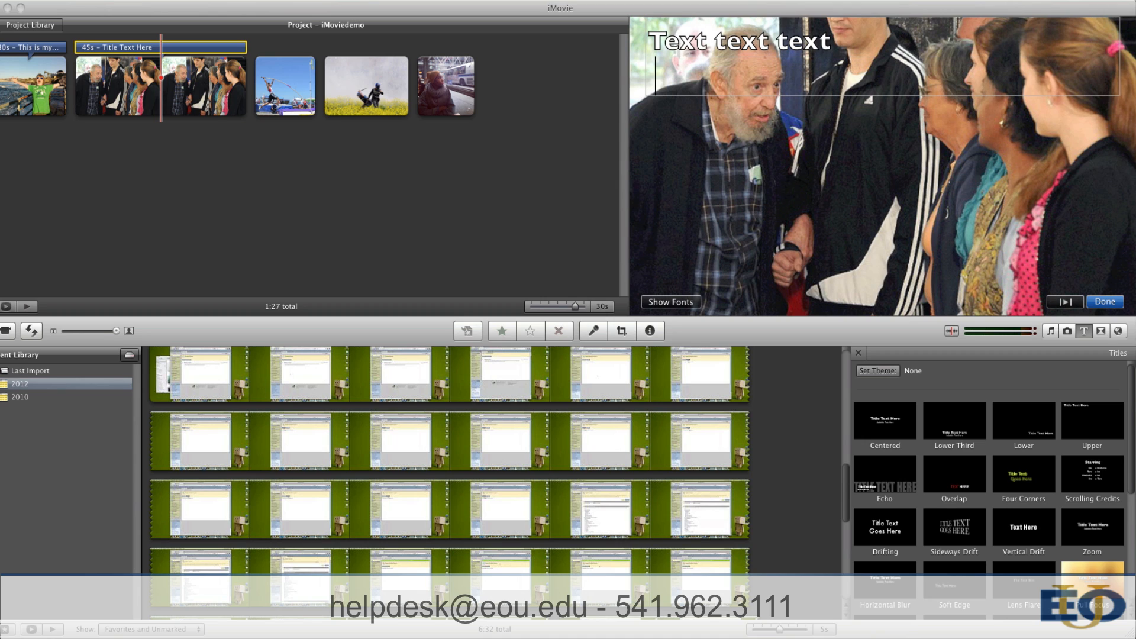
pyautogui.write('- point I')
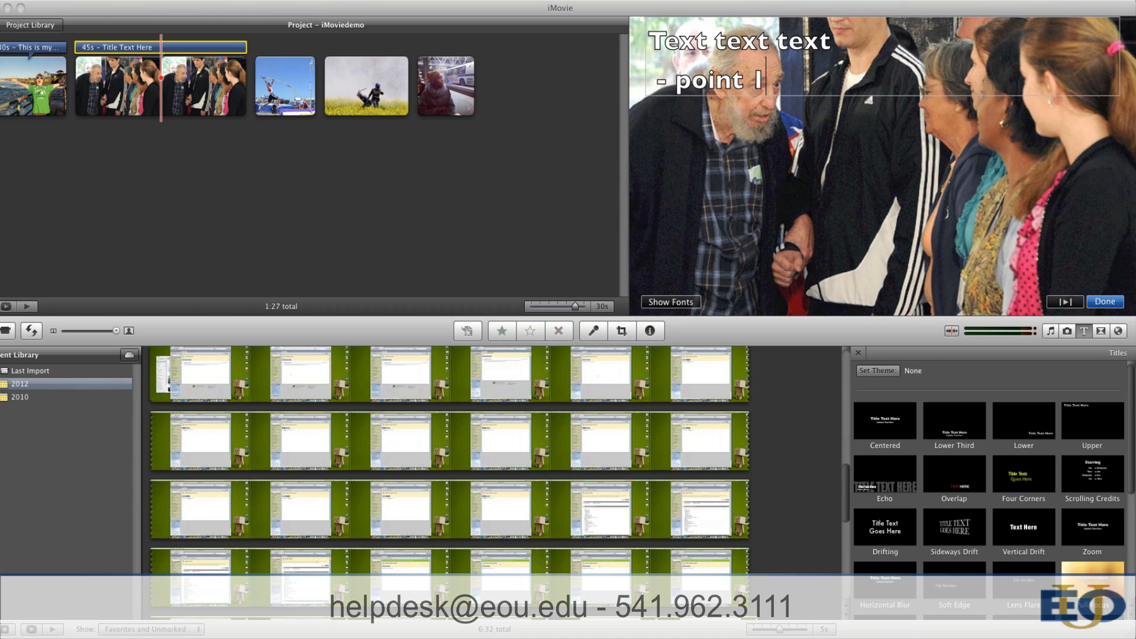
pyautogui.press('Return')
pyautogui.write('- point 2')
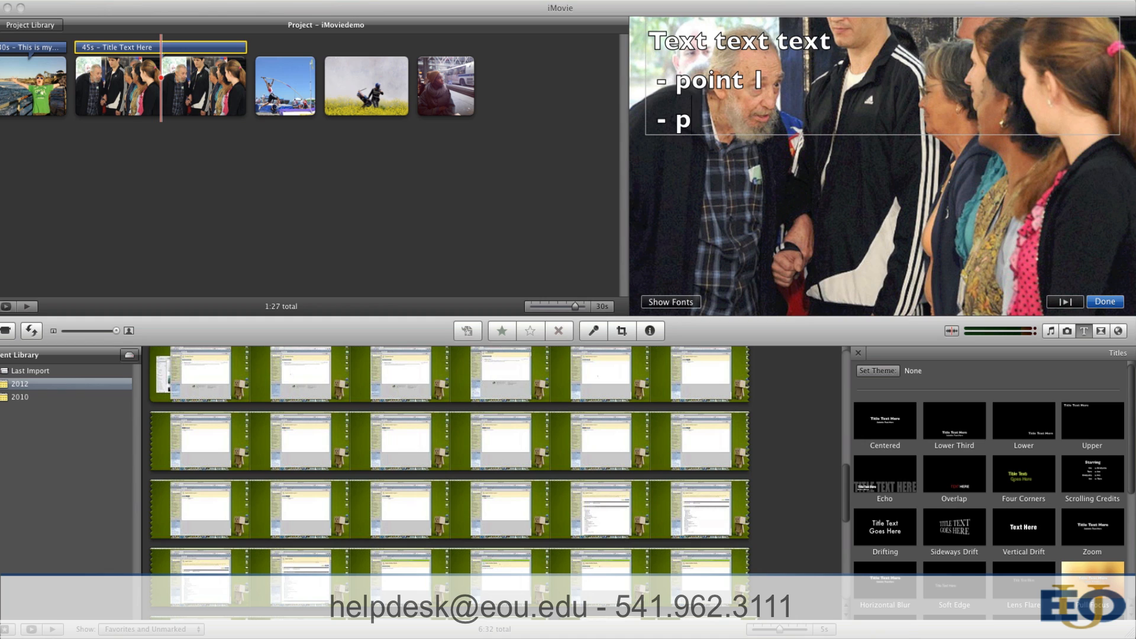
pyautogui.press('Return')
pyautogui.write('- point 3')
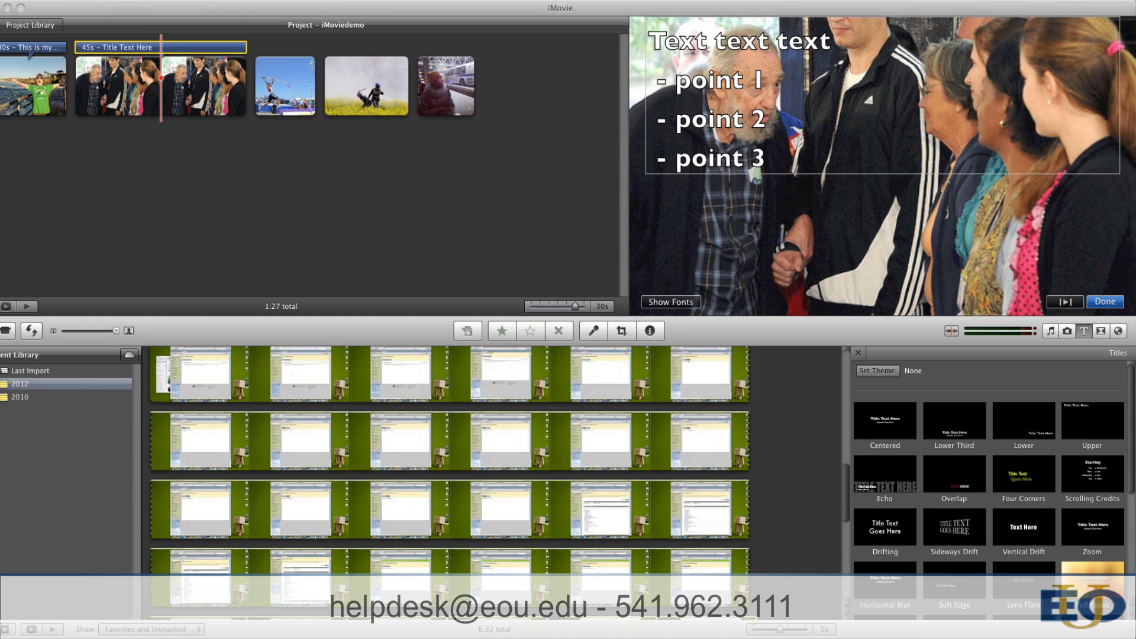
pyautogui.click(537, 243)
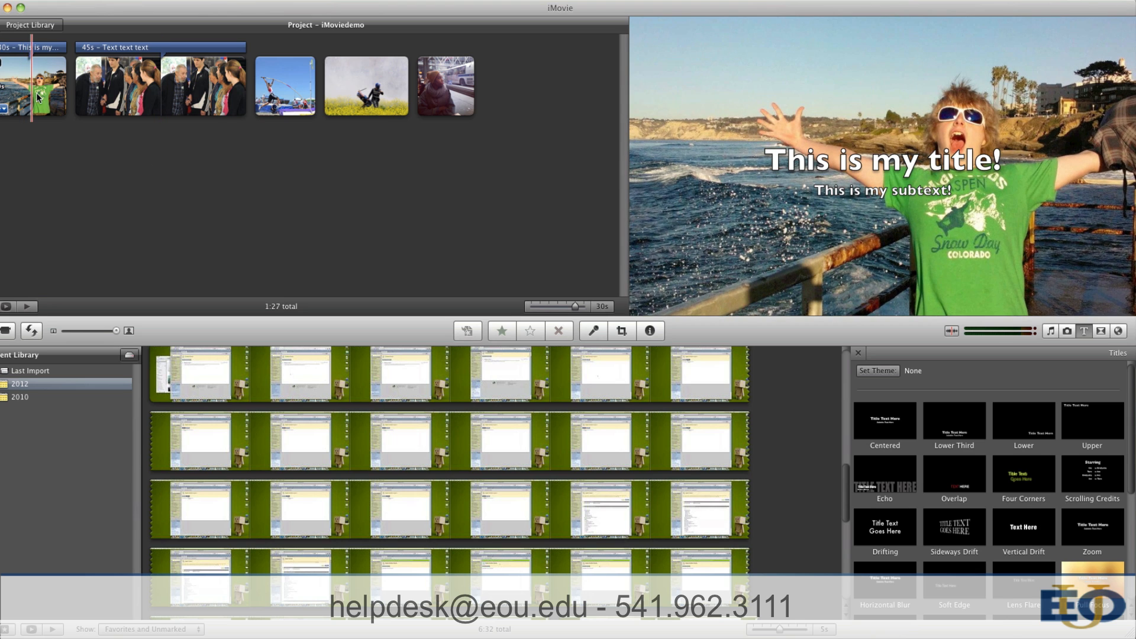
# Step: Play the first clip briefly to preview its title, and stop playback
pyautogui.click(14, 87)
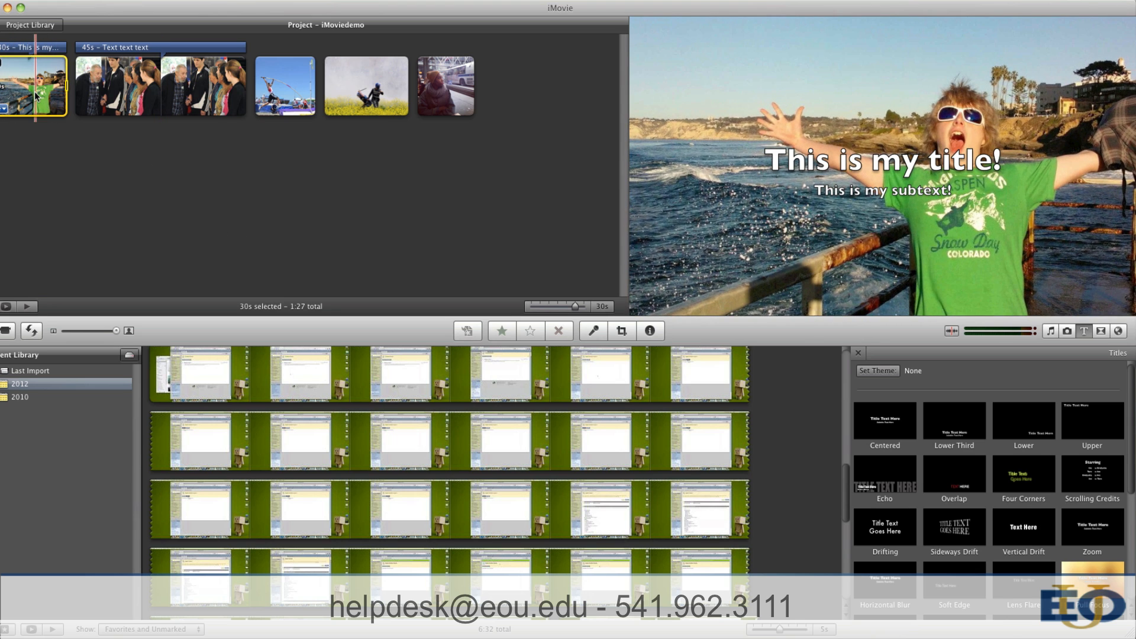
pyautogui.press('space')
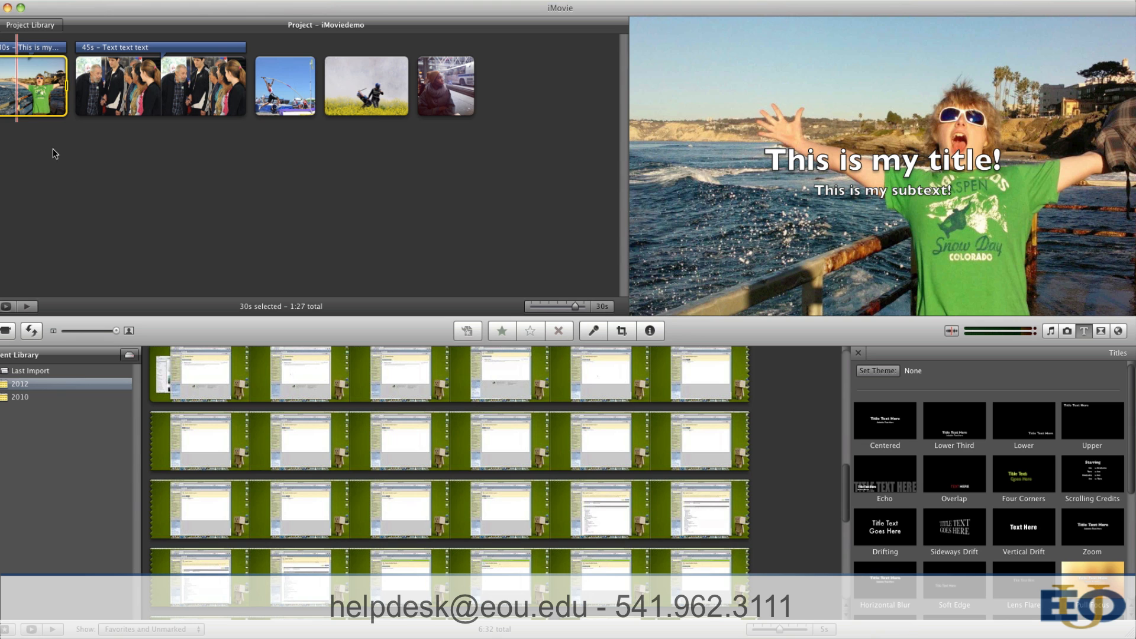
pyautogui.press('space')
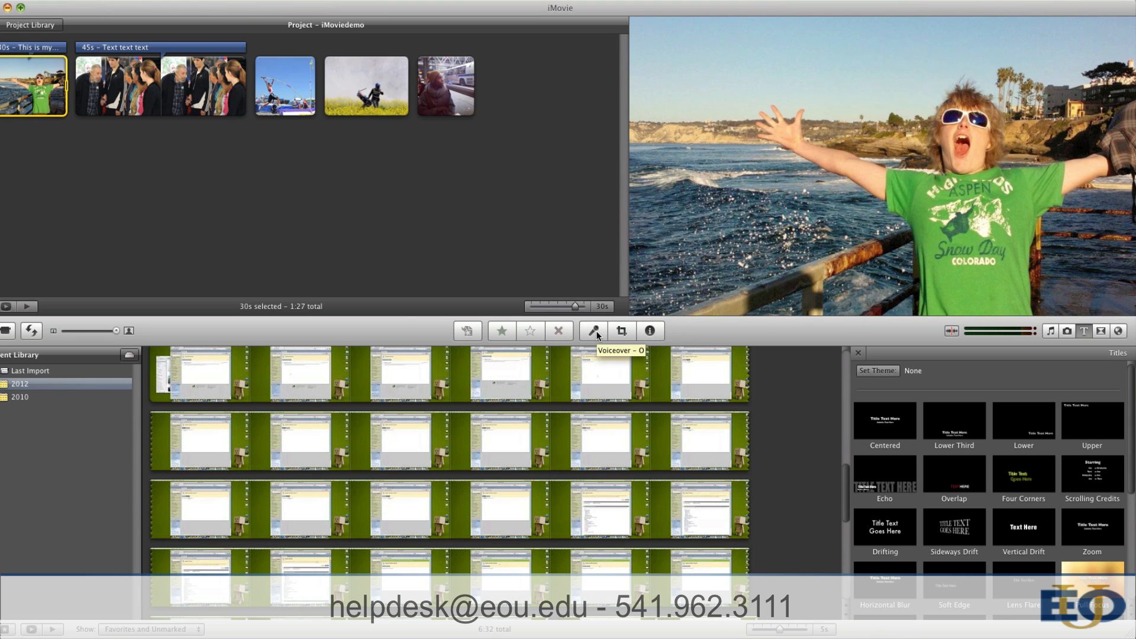
# Step: Record a voiceover of about 29 seconds over the first clip from Built-in Input, and play the clip back
pyautogui.click(595, 332)
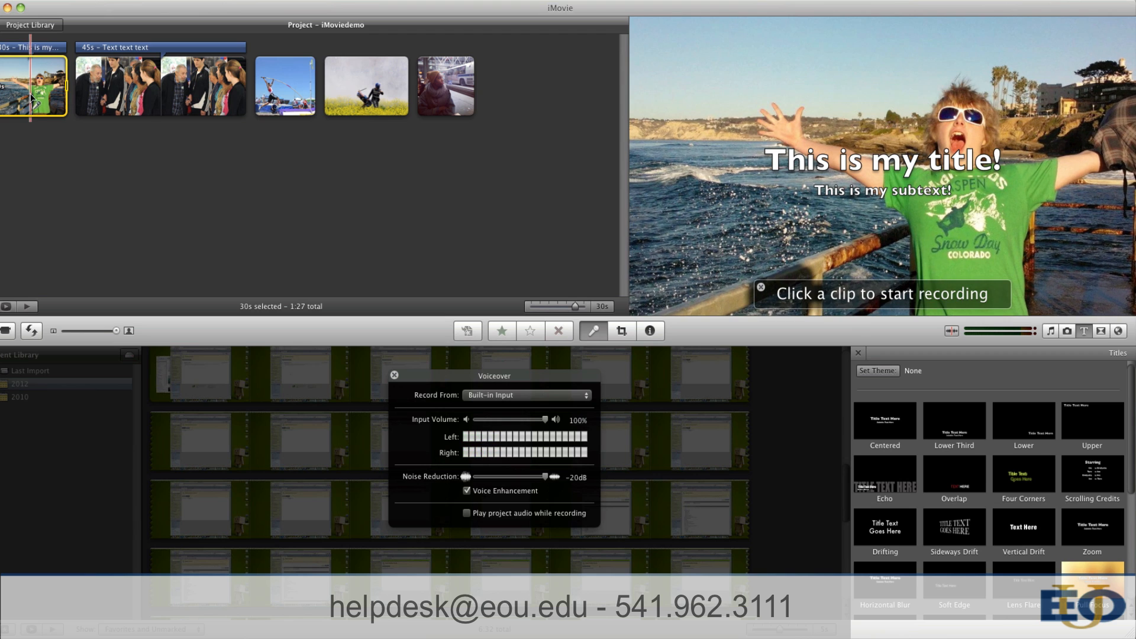
pyautogui.click(18, 95)
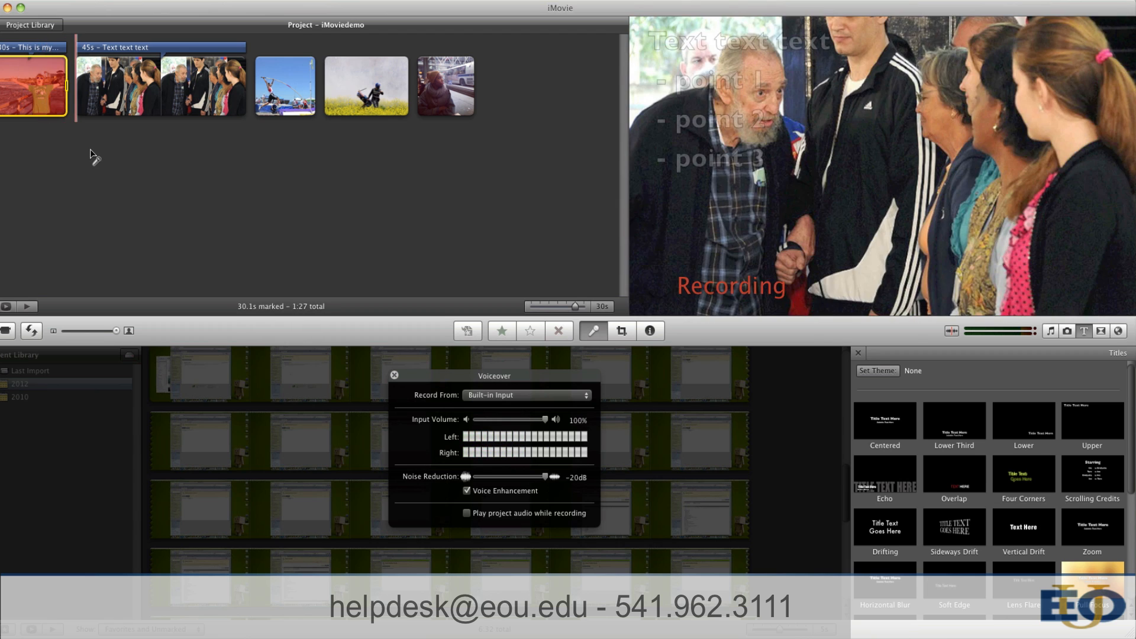
pyautogui.click(93, 157)
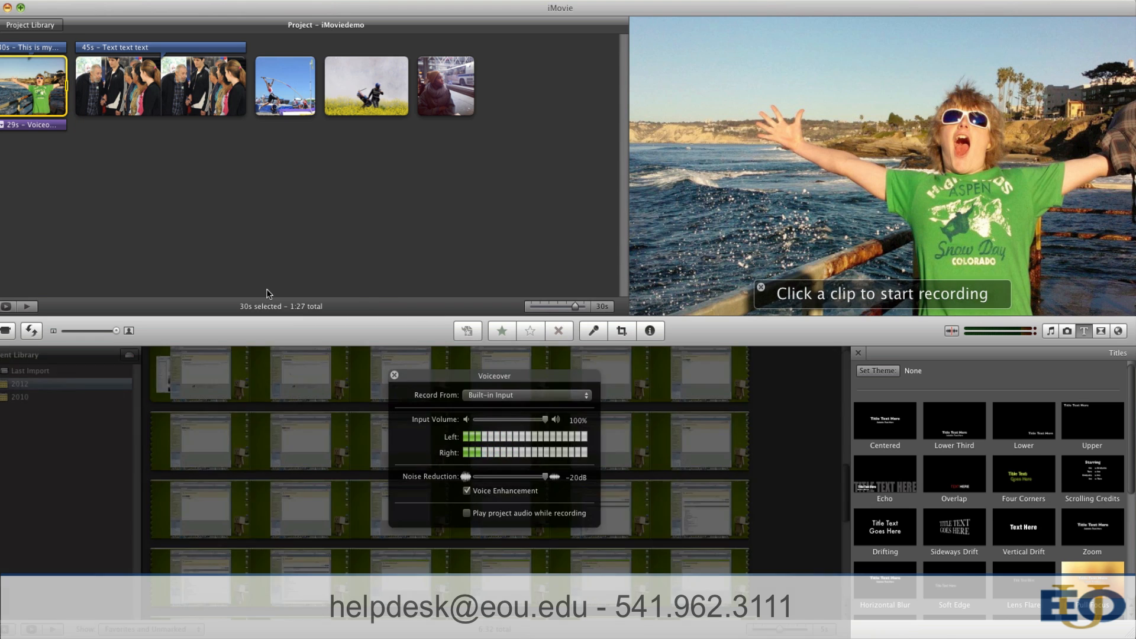
pyautogui.click(267, 289)
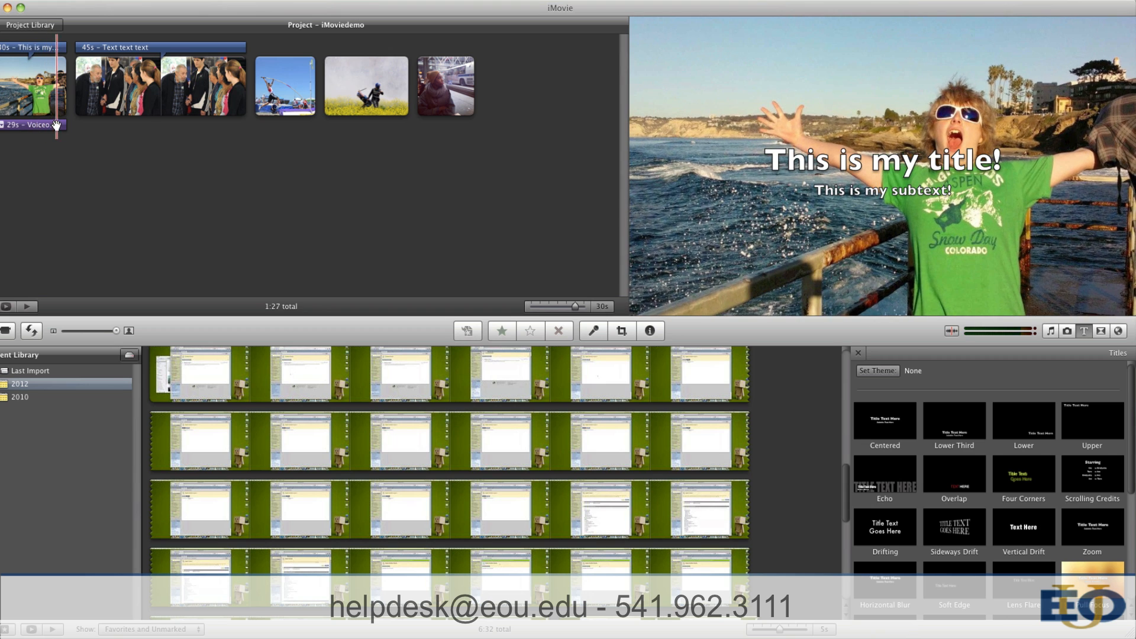
pyautogui.click(48, 102)
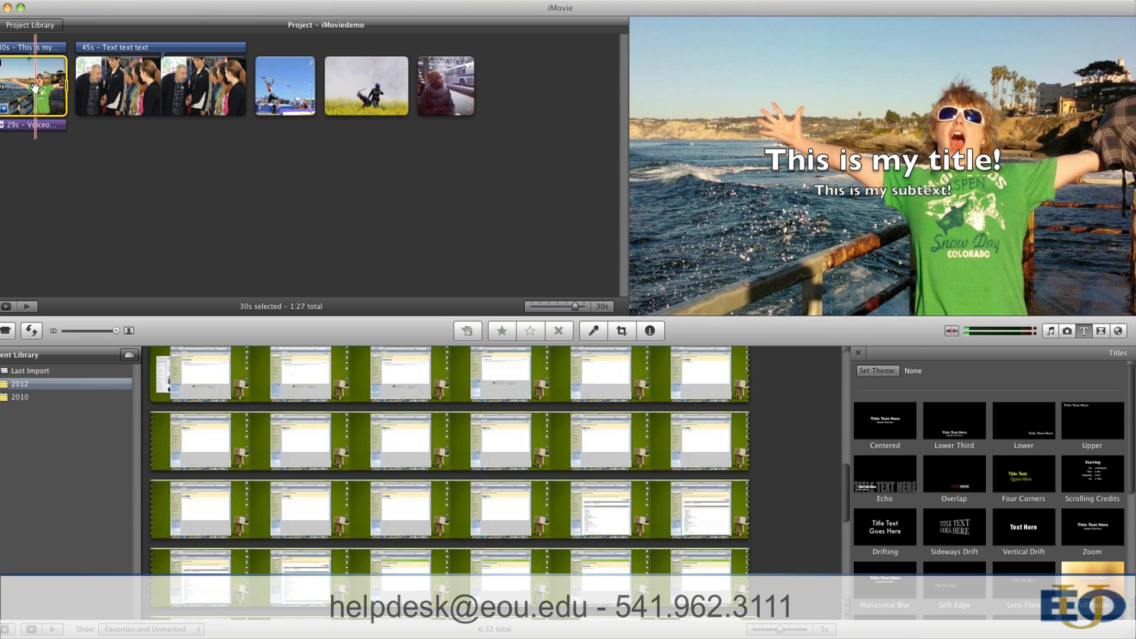
# Step: Enlarge the first clip's Ken Burns start frame to match its end frame, apply the change and play the clip back
pyautogui.click(4, 109)
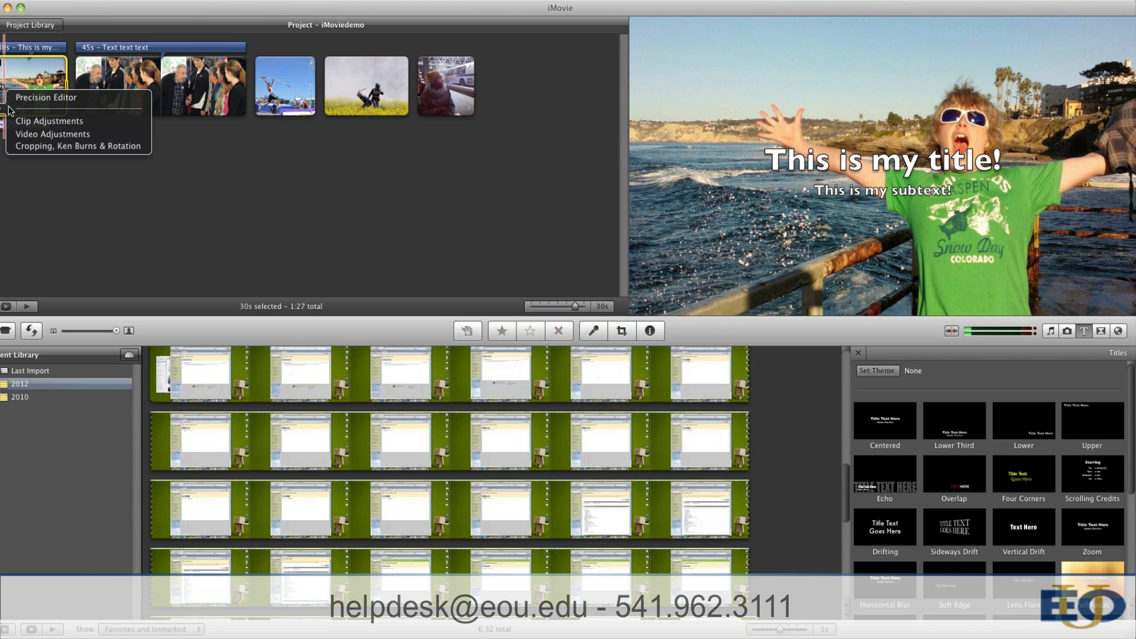
pyautogui.click(42, 147)
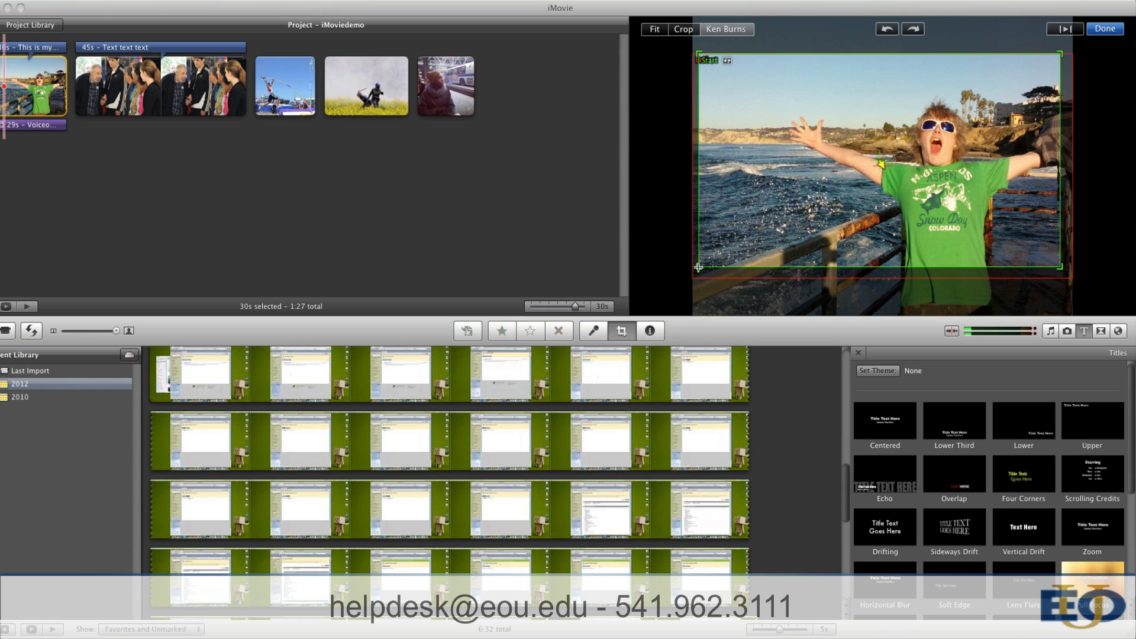
pyautogui.moveTo(698, 267); pyautogui.dragTo(690, 273)
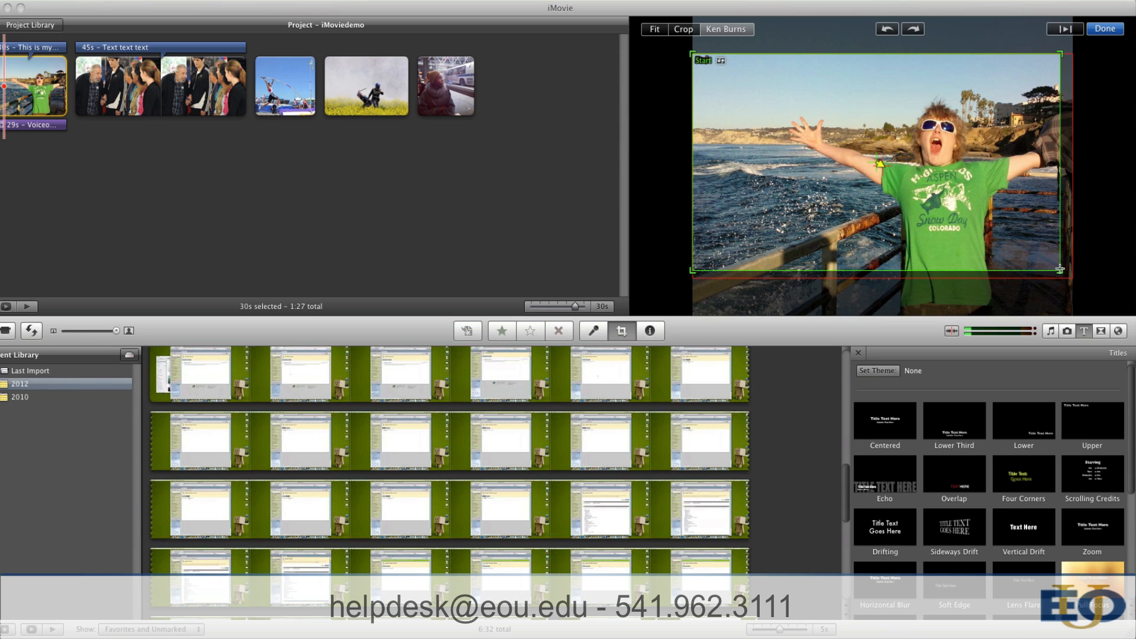
pyautogui.moveTo(1060, 271); pyautogui.dragTo(1089, 283)
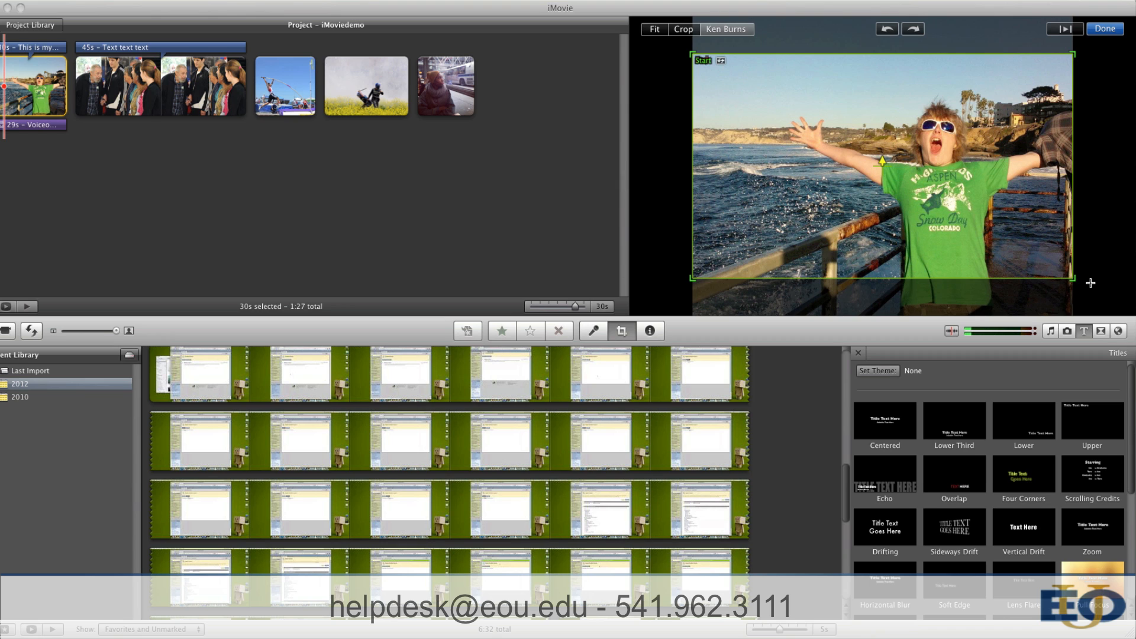
pyautogui.click(1101, 31)
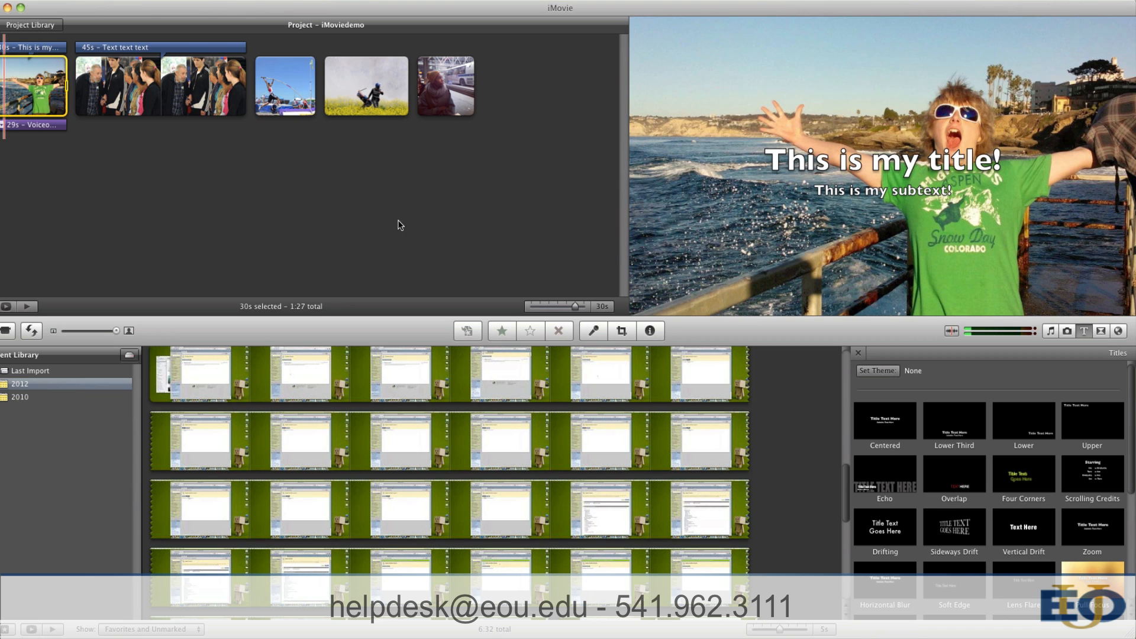
pyautogui.press('space')
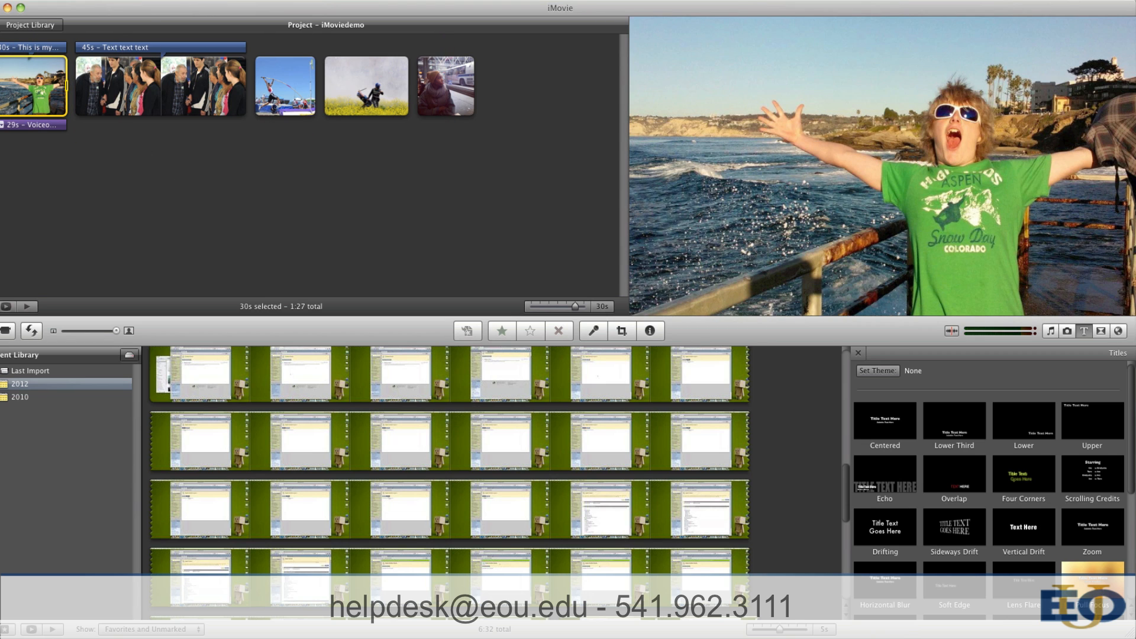
# Step: Open the settings for publishing the project to YouTube, check the category choices, and close them without publishing
pyautogui.click(162, 0)
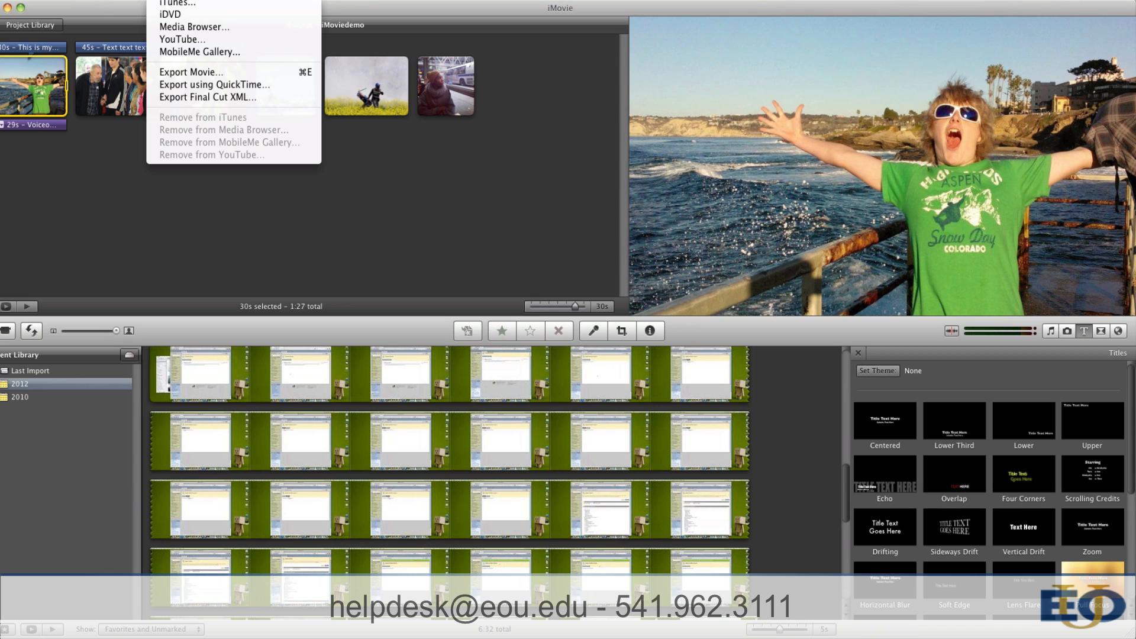
pyautogui.click(186, 40)
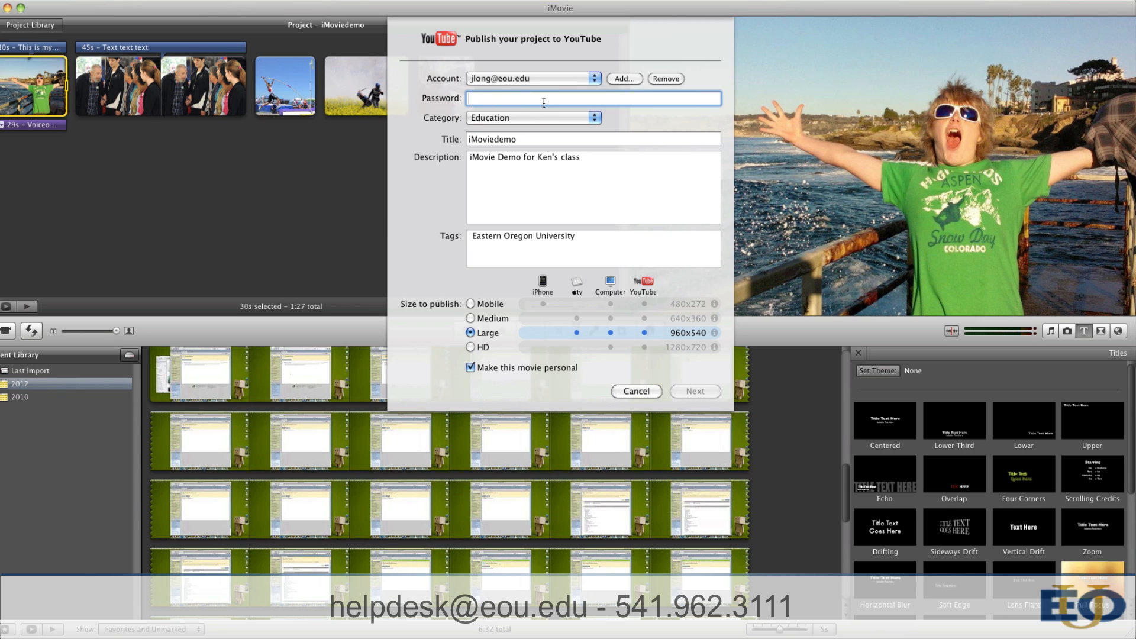
pyautogui.click(532, 118)
pyautogui.click(531, 118)
pyautogui.click(626, 388)
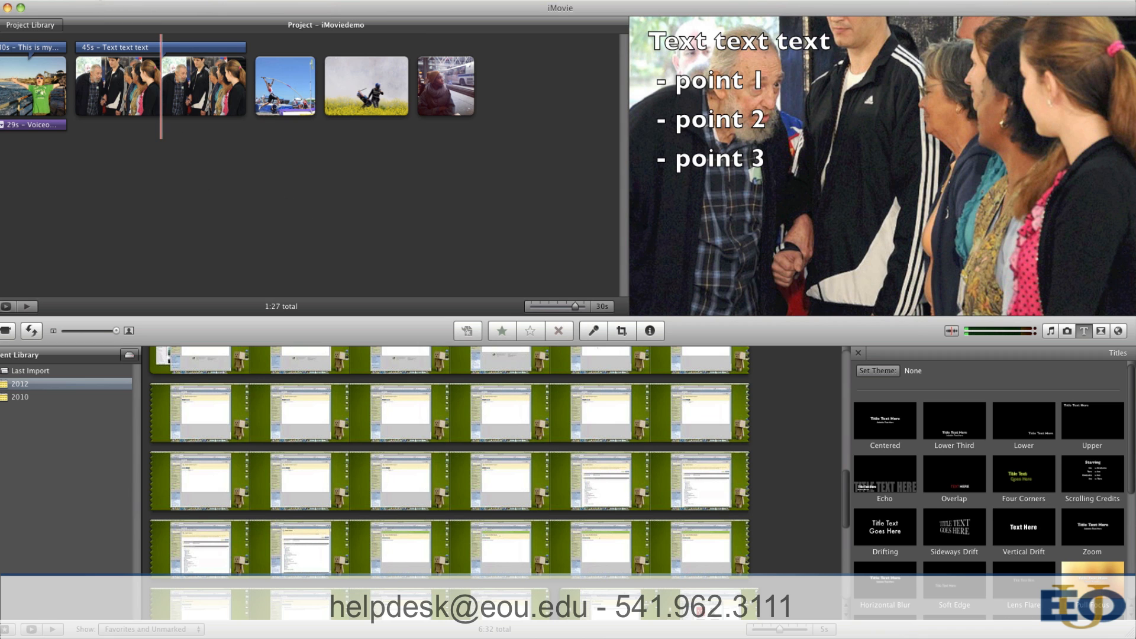
# Step: Export the movie to the Desktop as iMoviedemo in the Large 960x540 size
pyautogui.click(95, 0)
pyautogui.moveTo(160, 0)
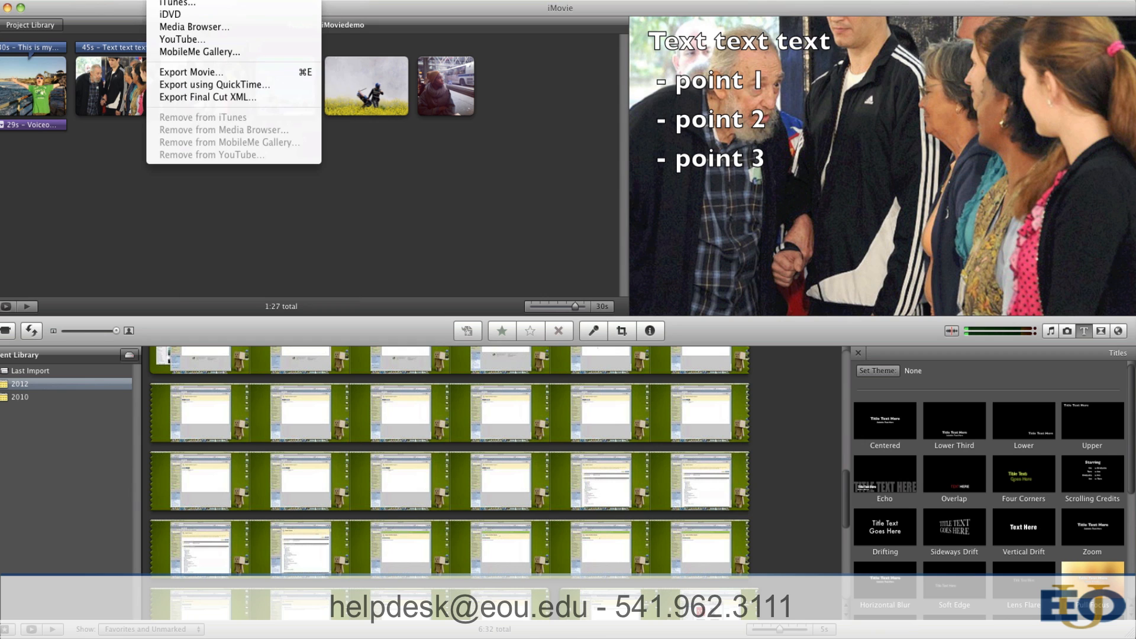
pyautogui.click(182, 72)
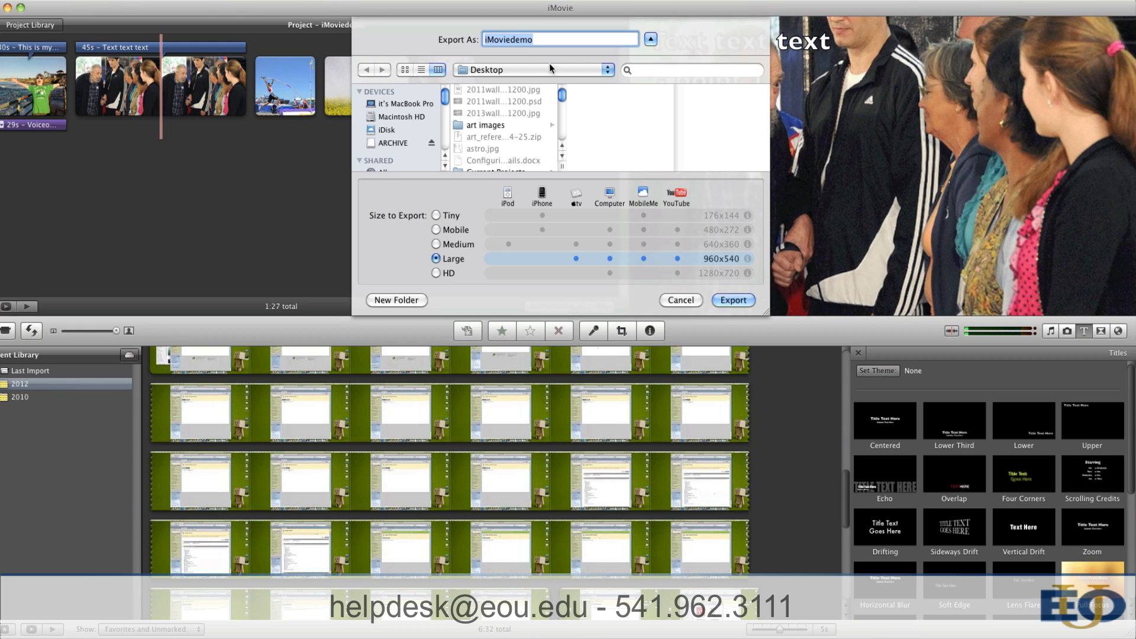
pyautogui.click(728, 300)
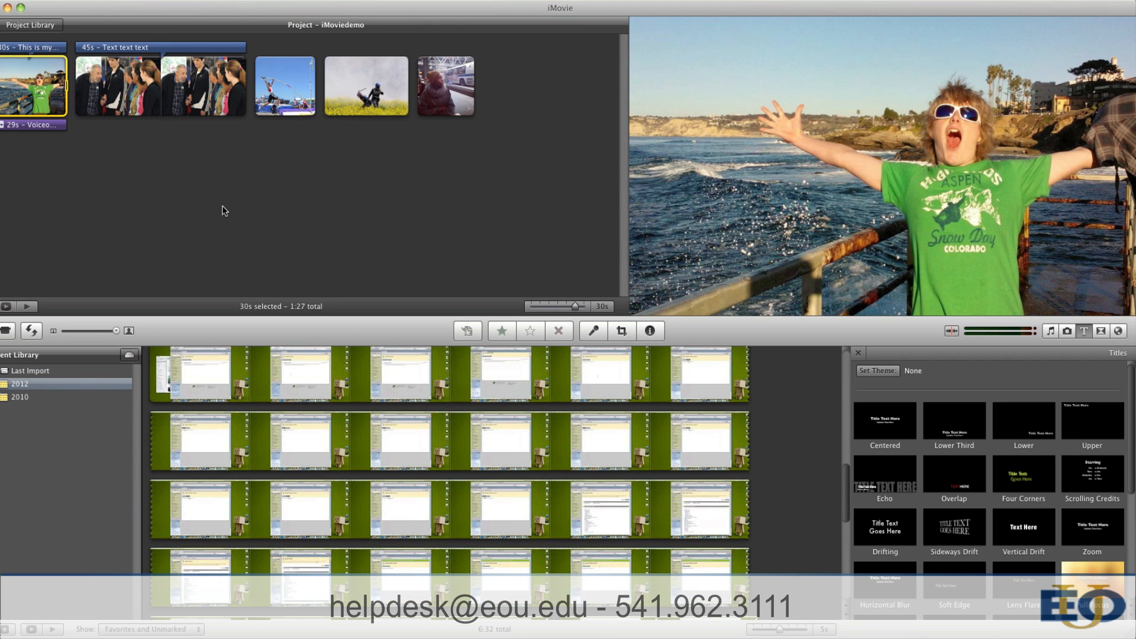